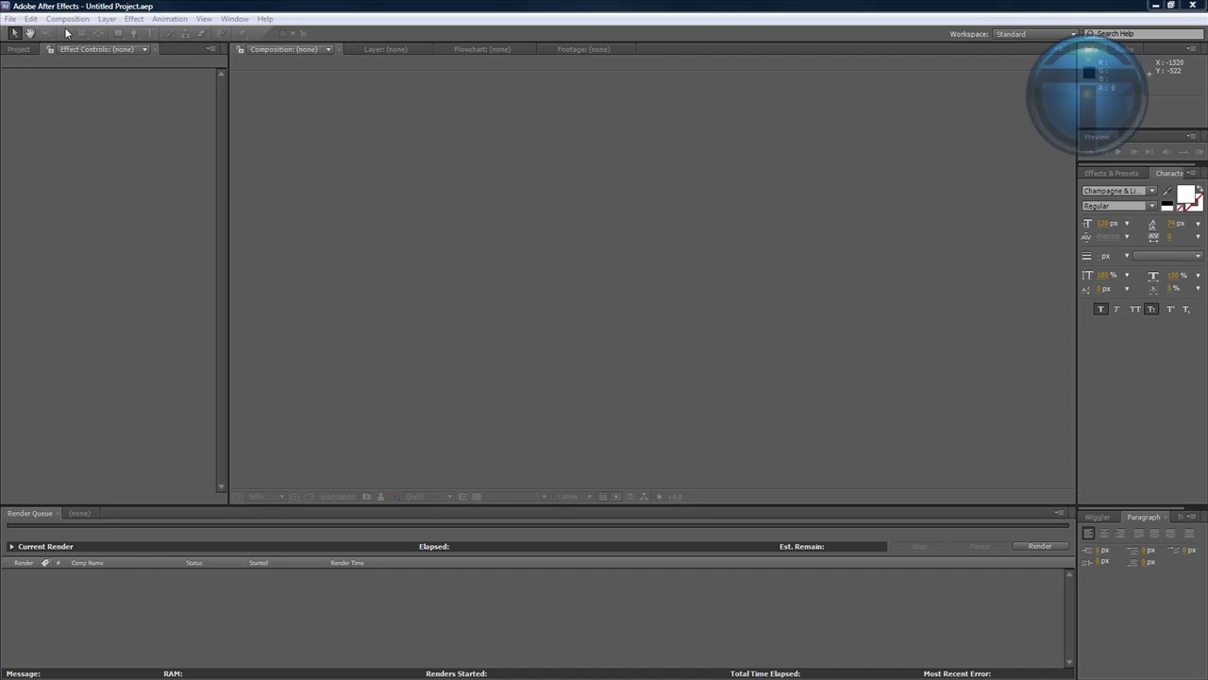
Step: Start a File > Import > File... import into the project
click(16, 73)
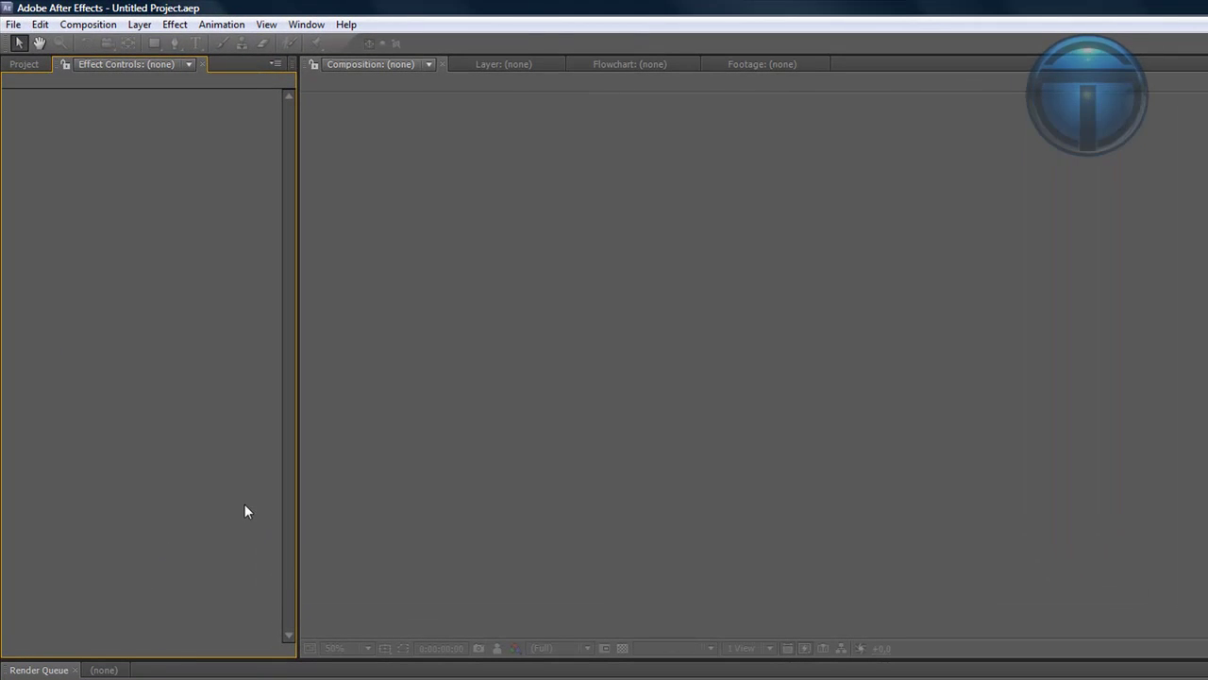
click(12, 25)
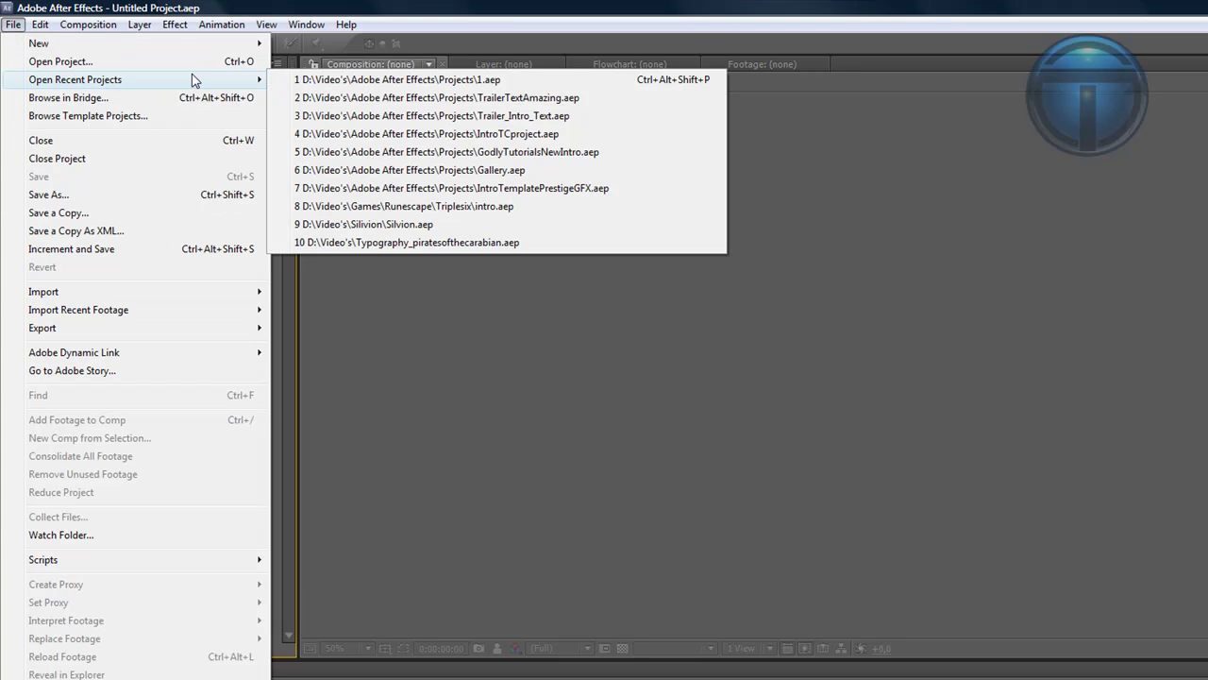
mouse_move(113, 295)
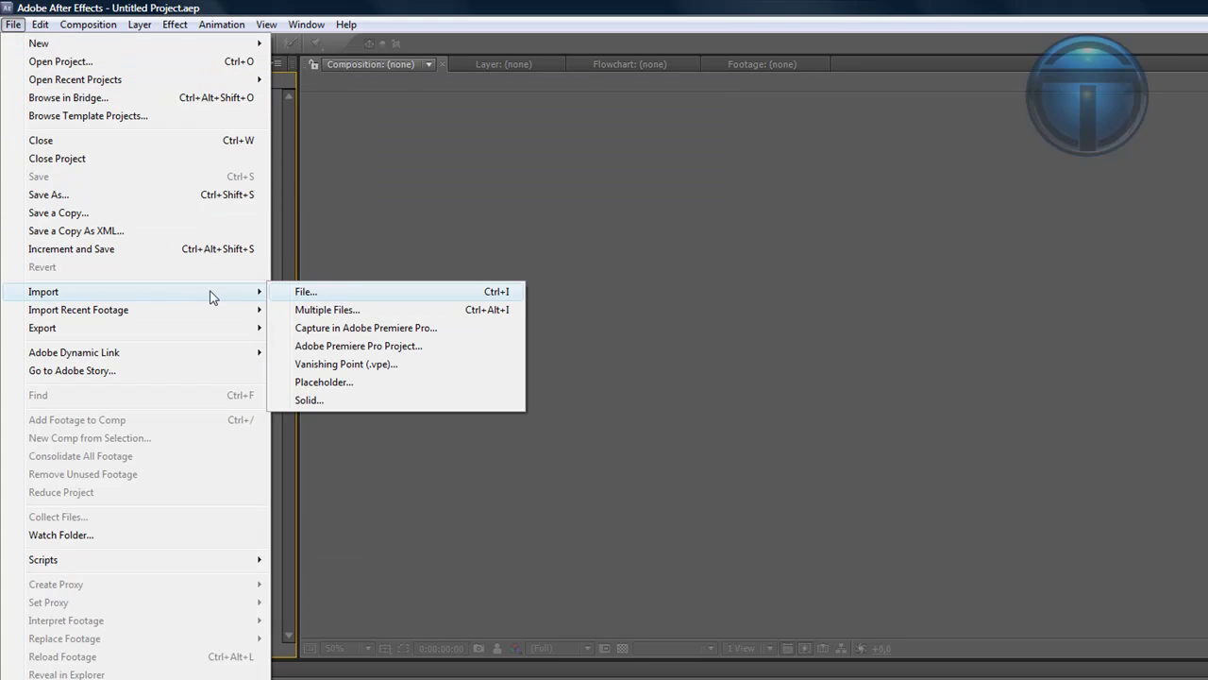
click(275, 291)
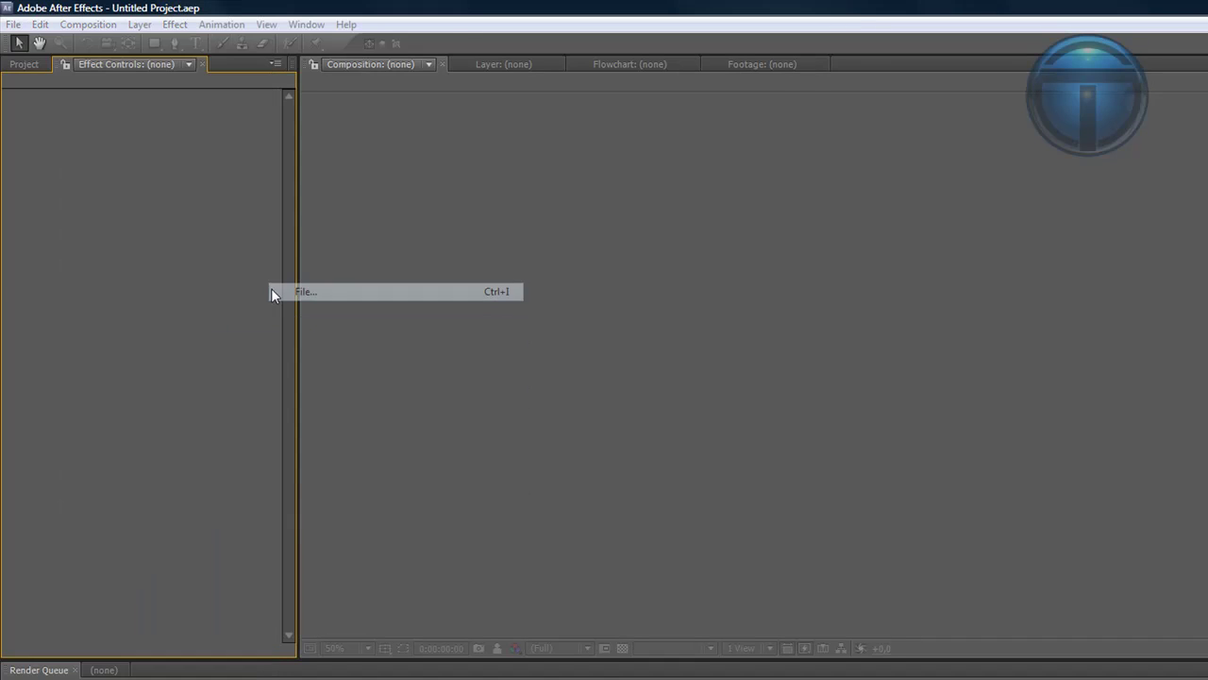
drag(451, 142, 448, 241)
Step: Browse to Video's > Intro's and select TC_OFFICIAL_NEW.mov as the file to import
click(272, 72)
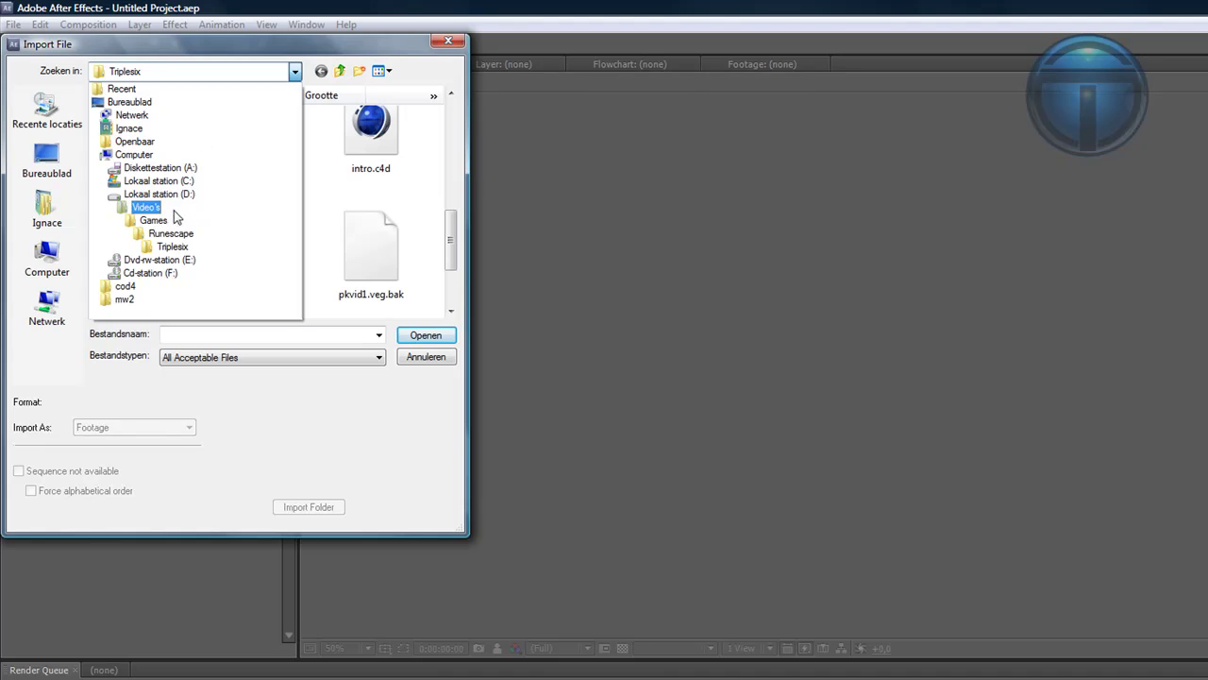
click(170, 210)
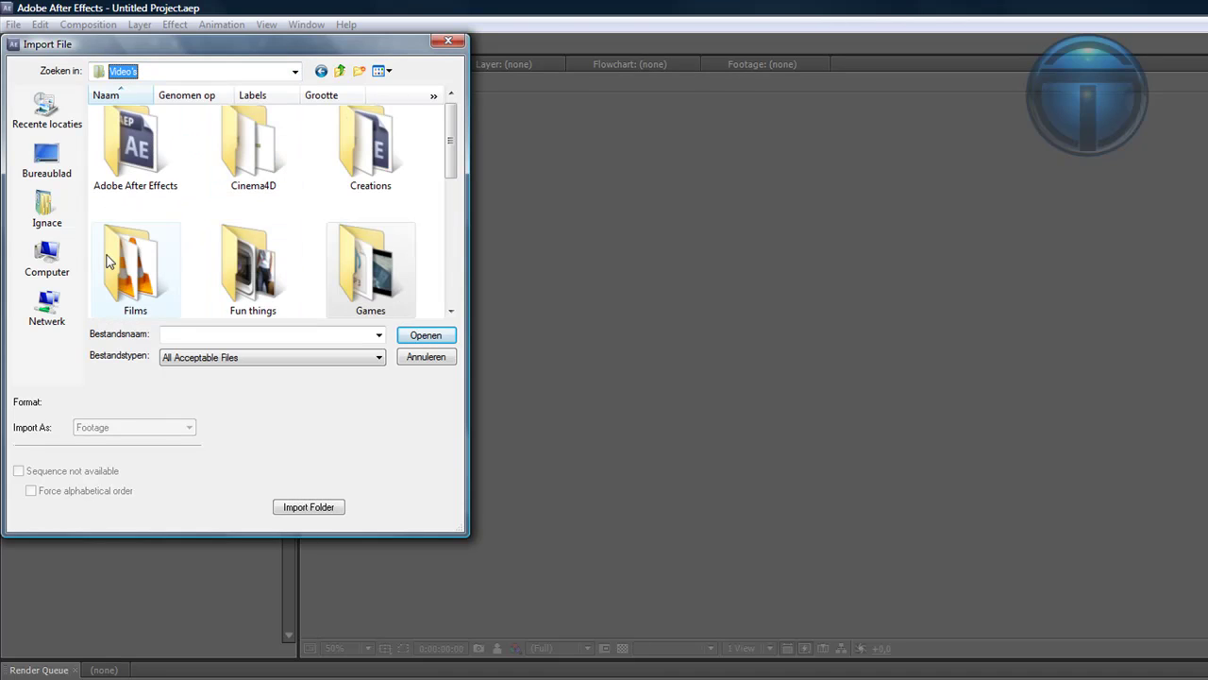
scroll(359, 156, down, 3)
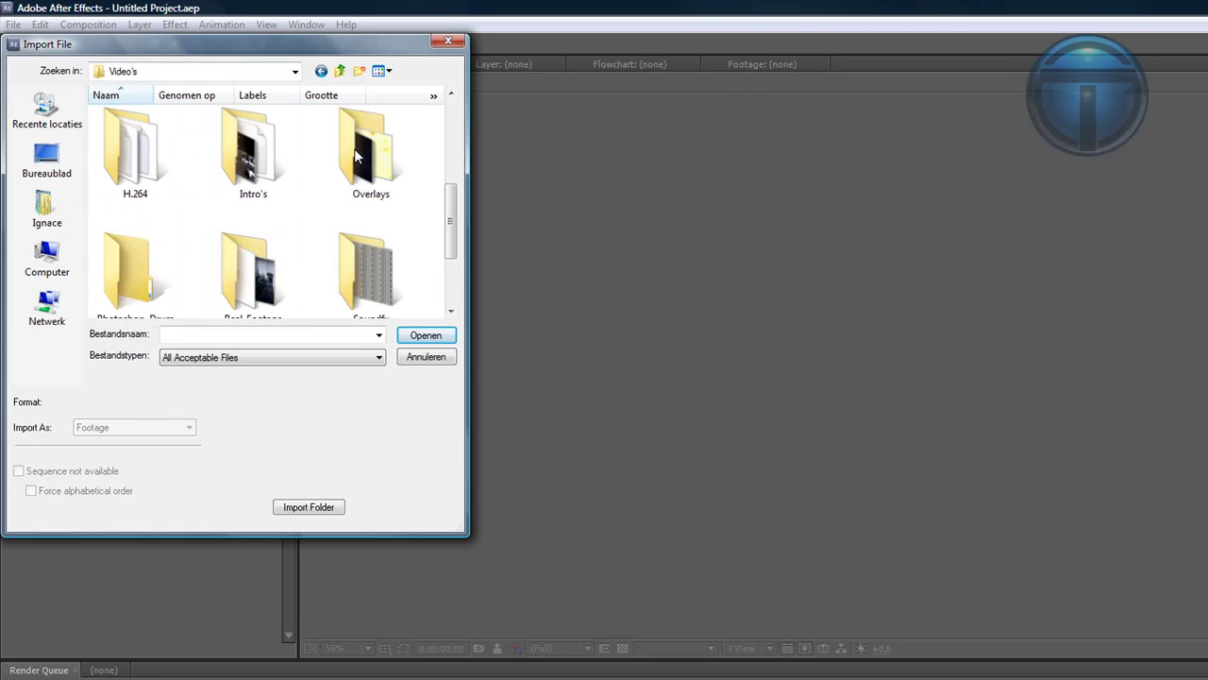
scroll(330, 175, down, 1)
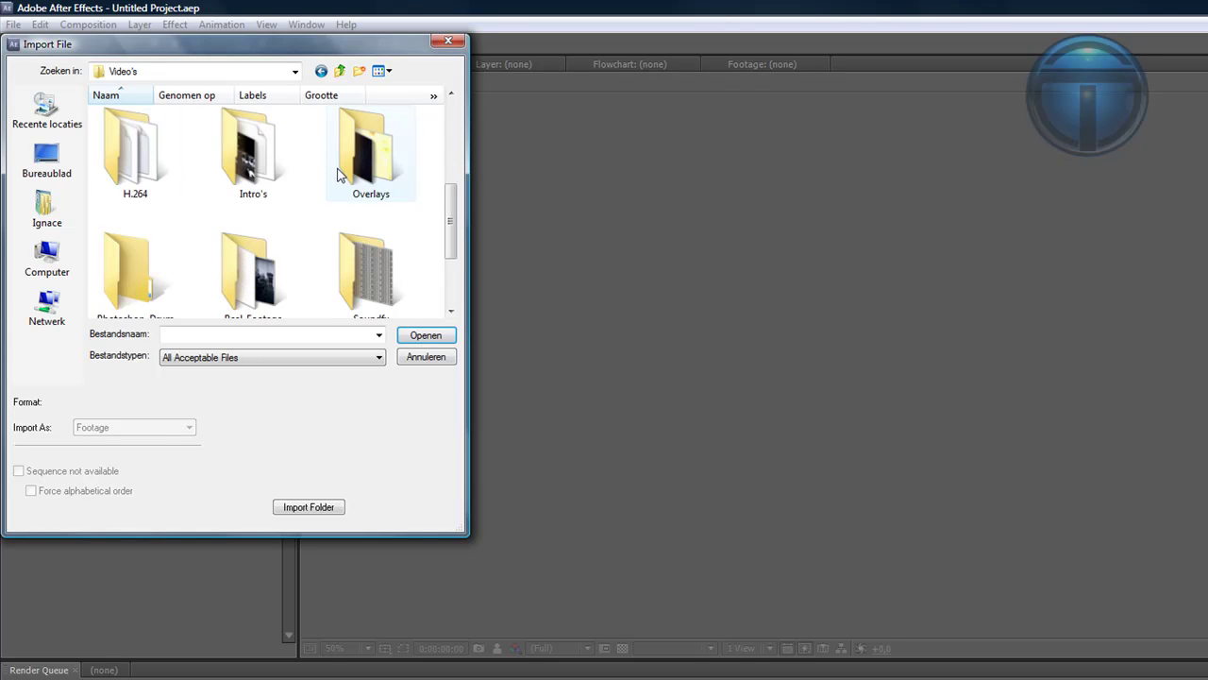
double_click(243, 165)
drag(451, 115, 435, 279)
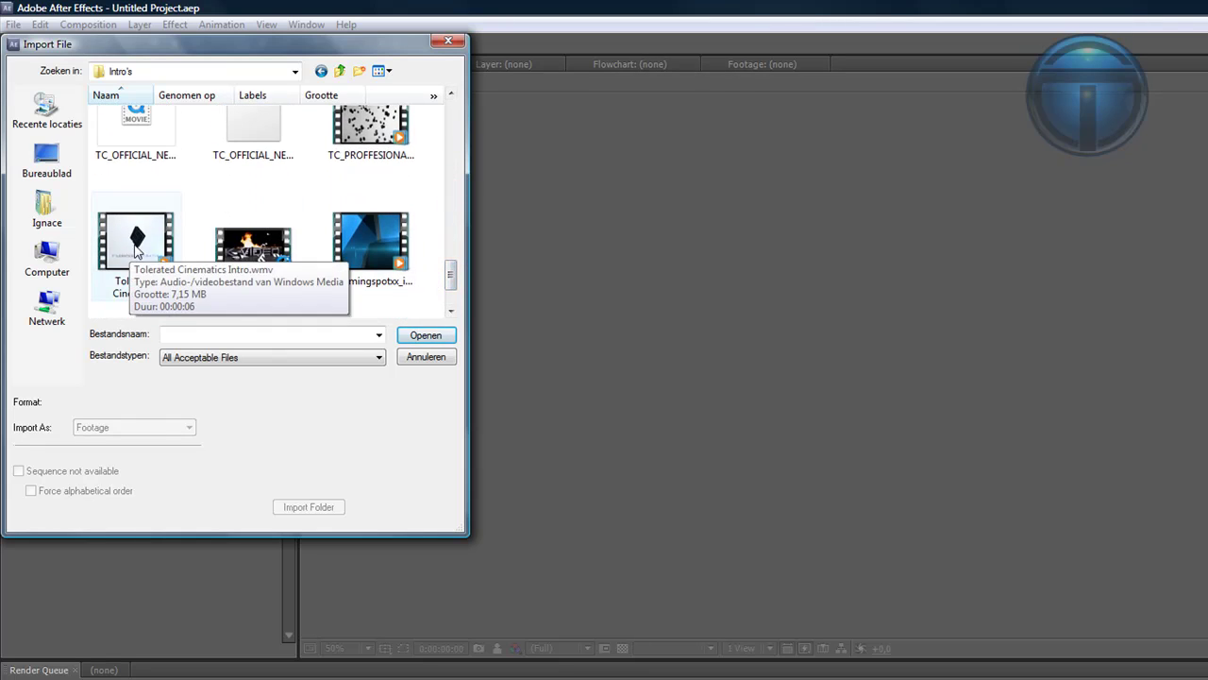
click(141, 244)
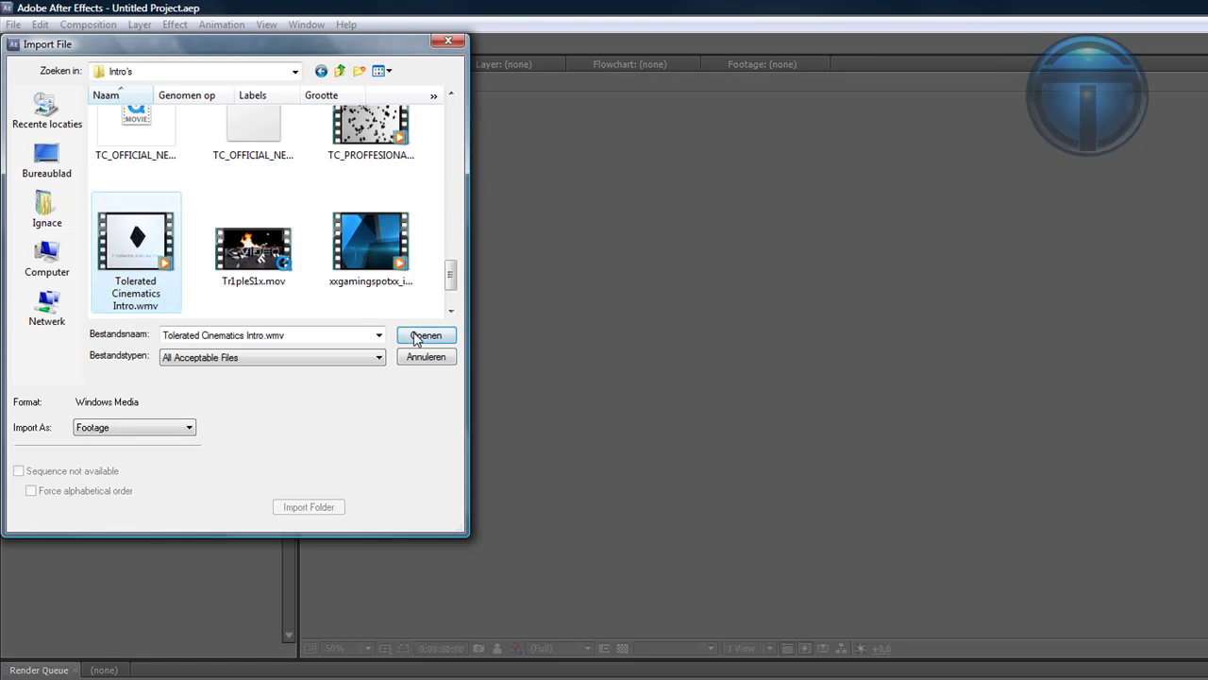
click(135, 142)
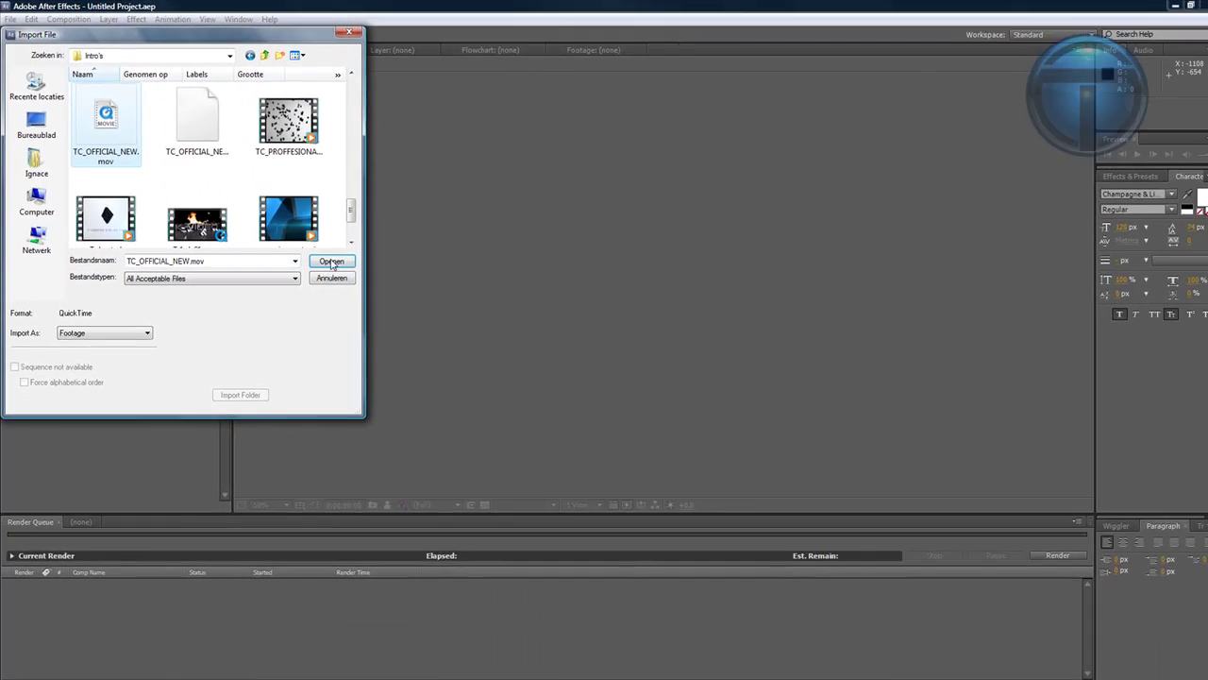
Step: Import TC_OFFICIAL_NEW.mov, build a composition from it, and go to the logo frame at 0;00;03;24
click(415, 342)
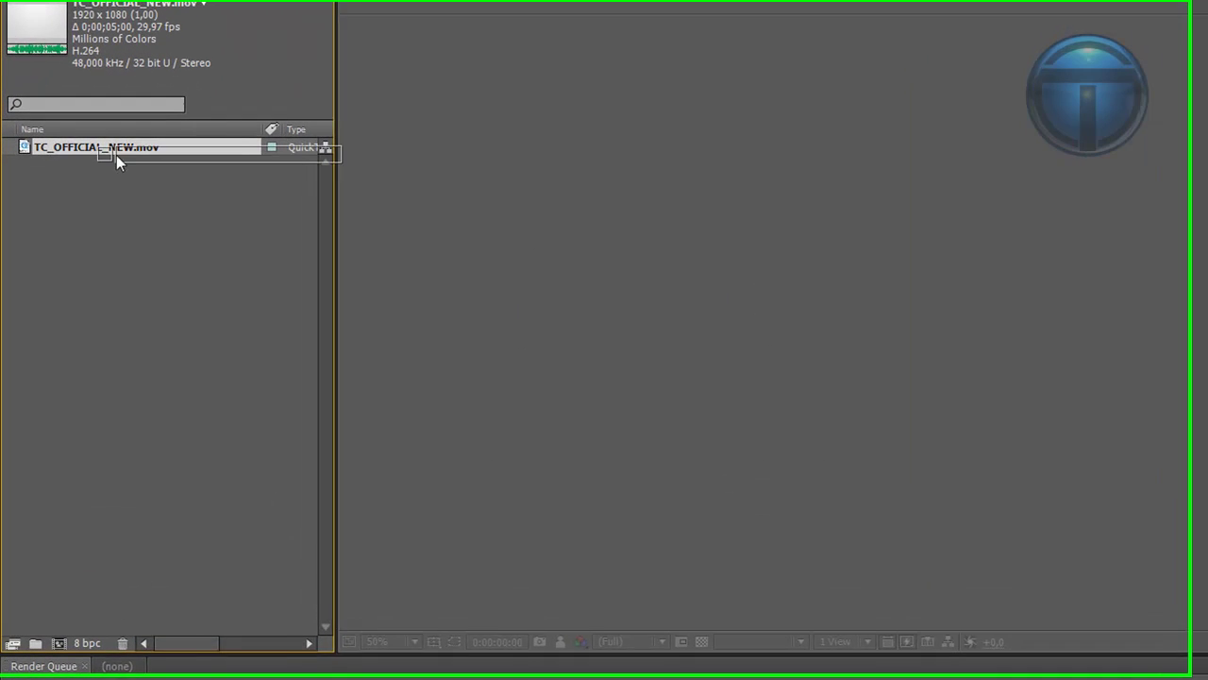
drag(88, 163, 45, 534)
drag(60, 652, 53, 651)
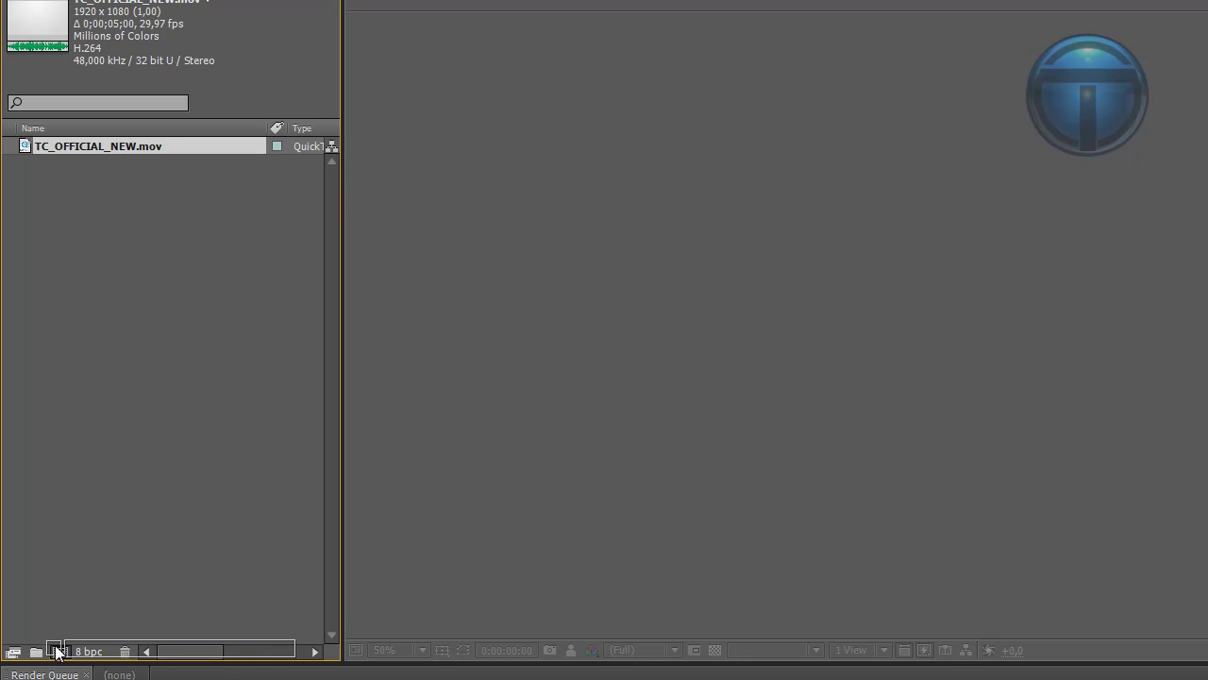
drag(55, 651, 55, 651)
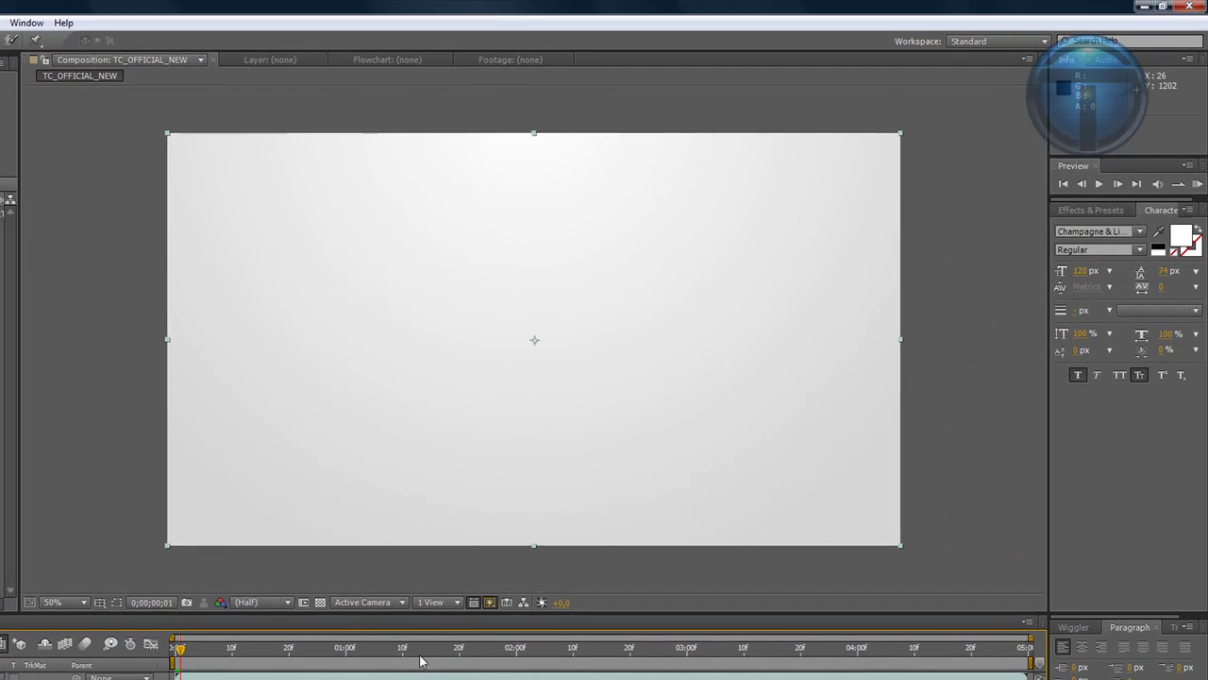
drag(810, 650, 823, 661)
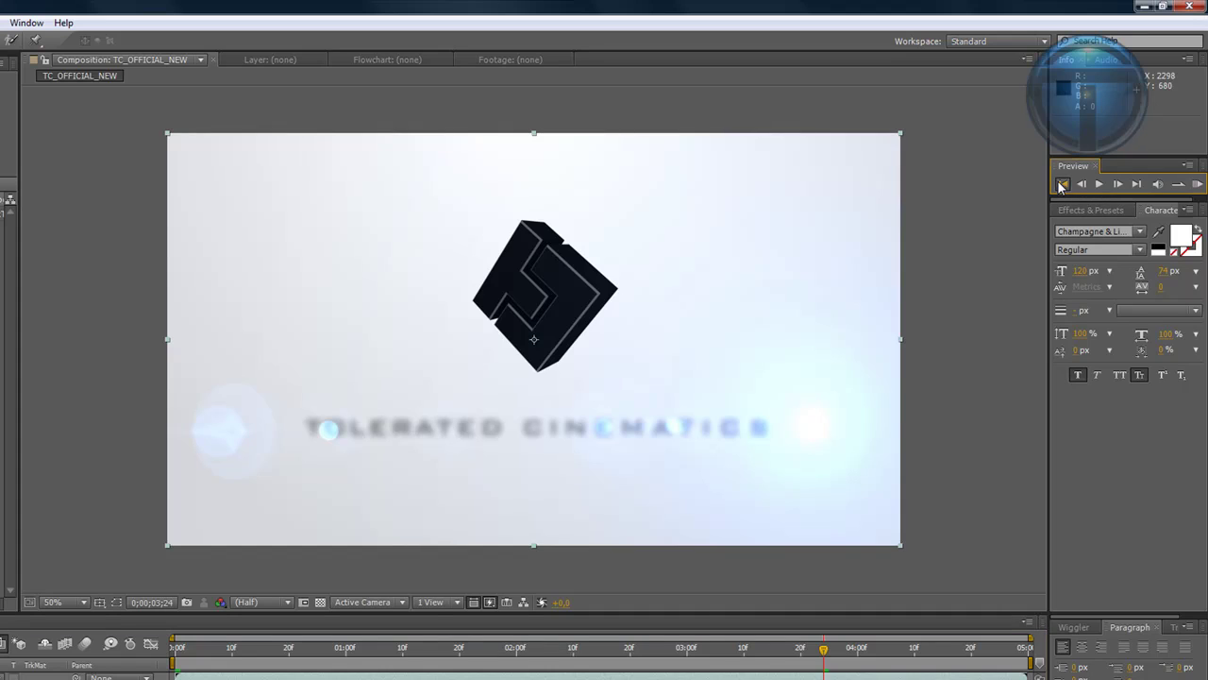
Step: Play the intro from its first frame and stop playback
click(1093, 185)
click(1098, 185)
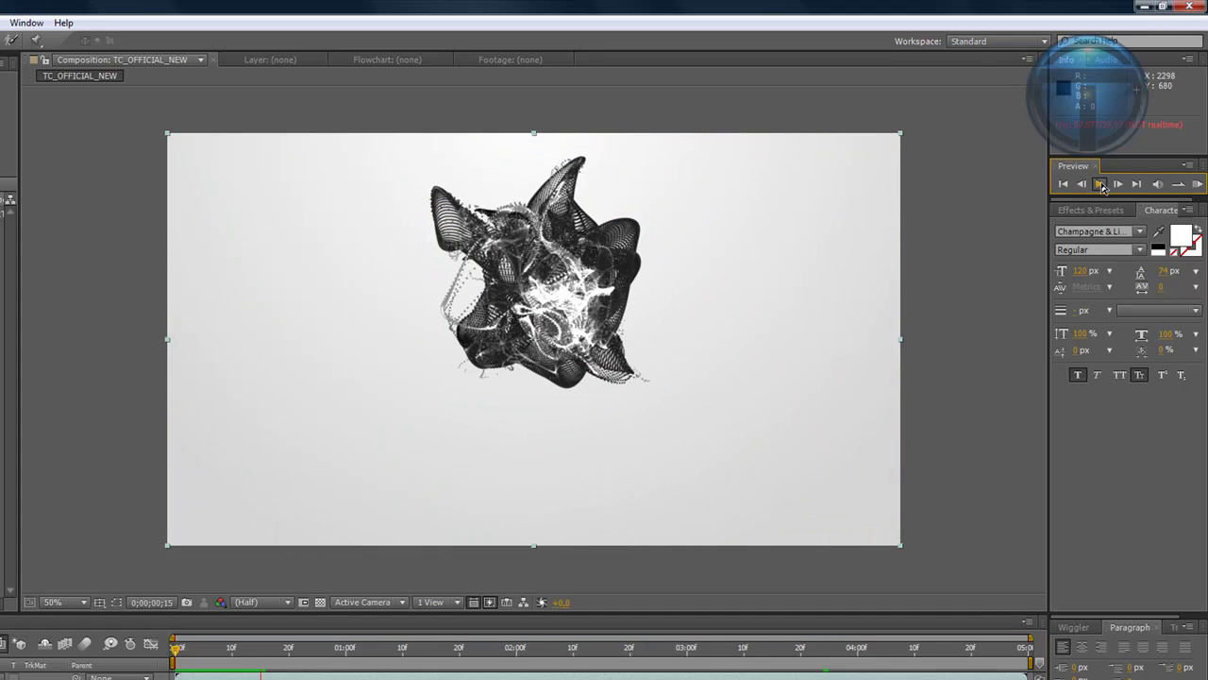
click(1100, 185)
click(1064, 184)
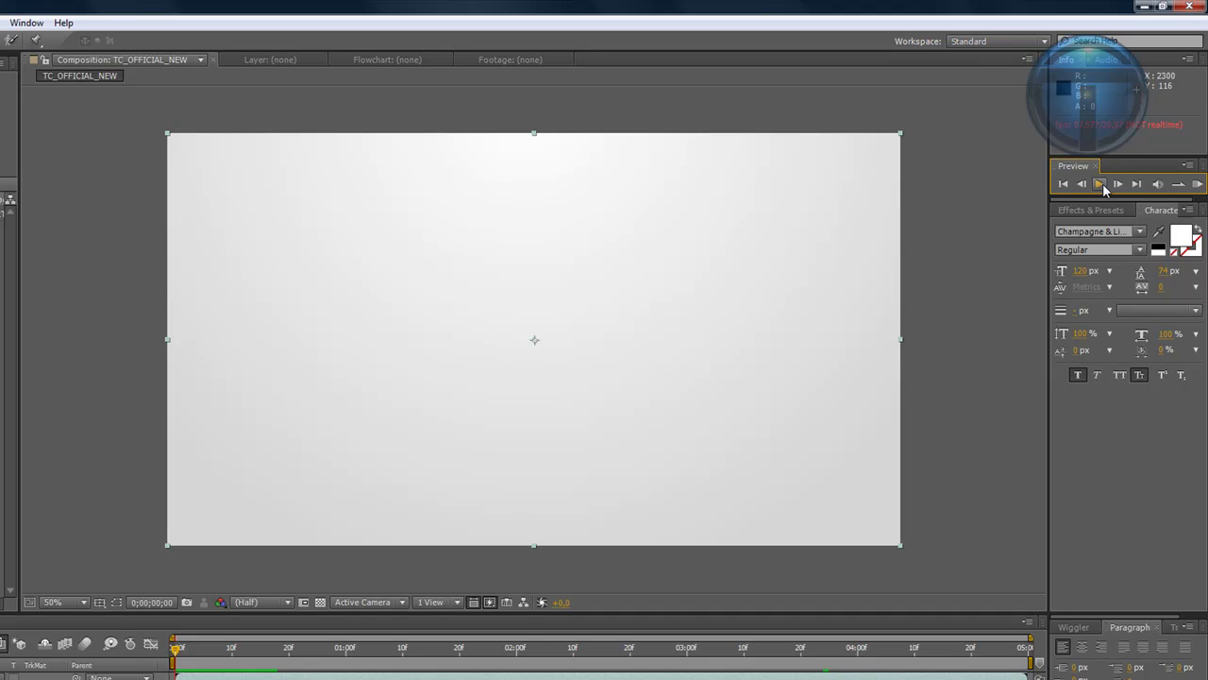
Step: Run a RAM preview of the intro, replay the cached frames, then stop it
click(1199, 184)
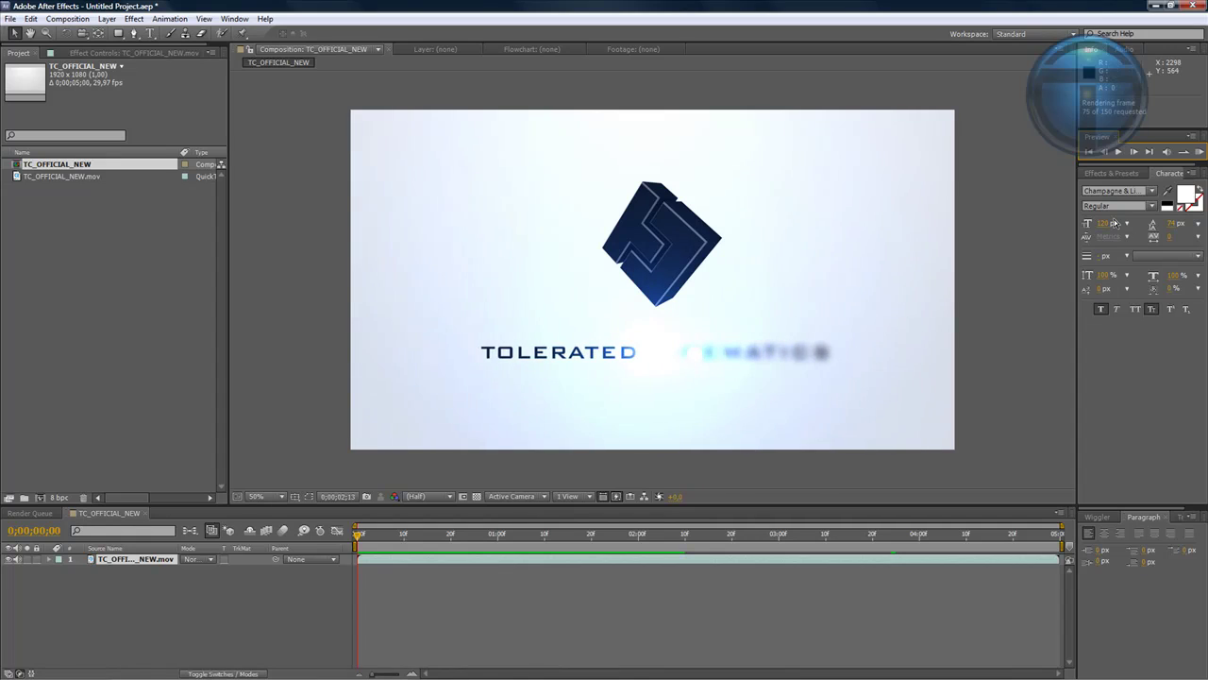
click(1200, 154)
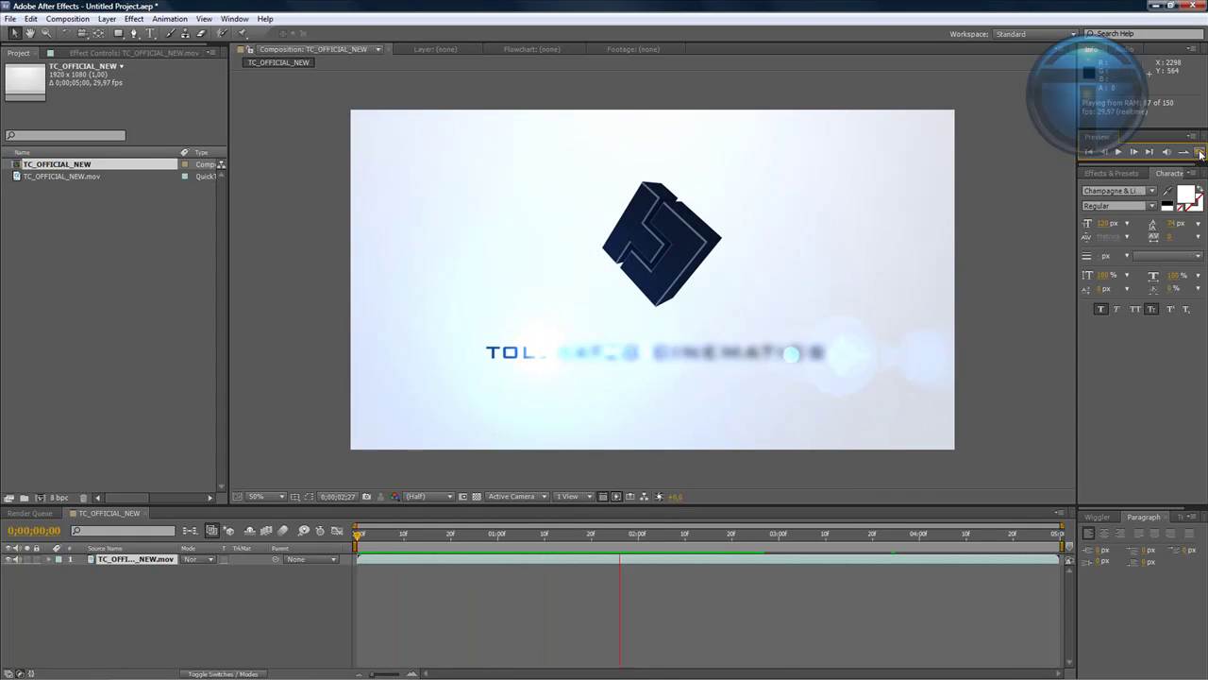
click(1200, 154)
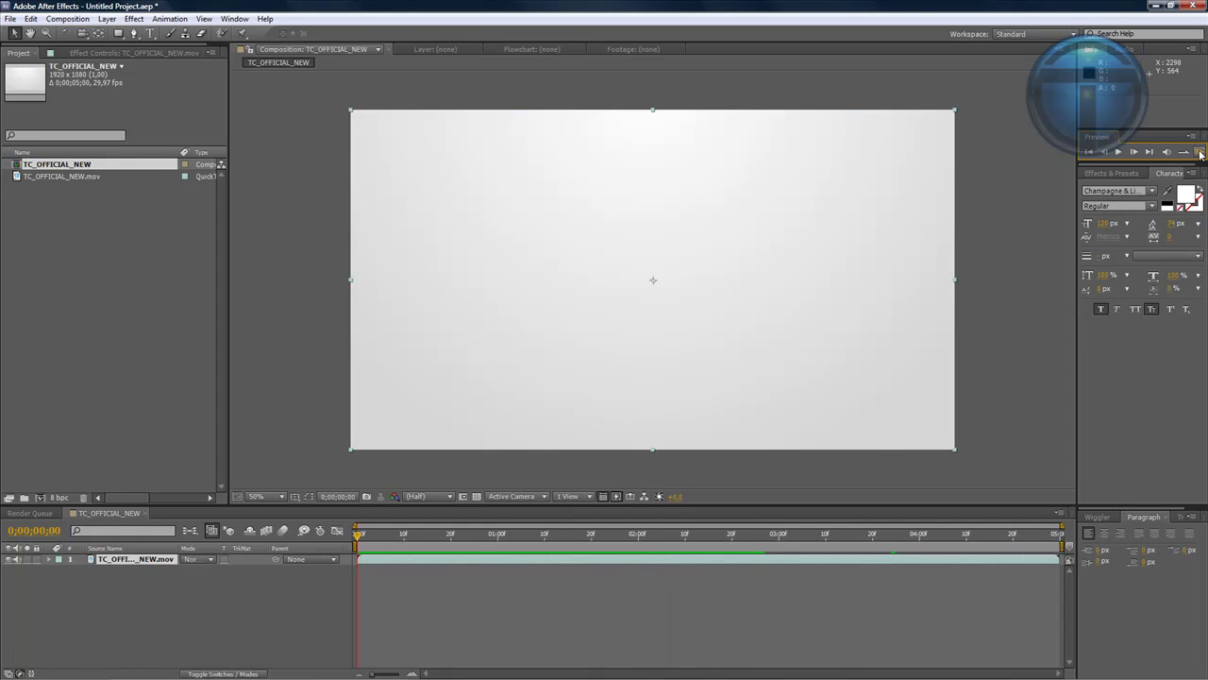
click(1199, 154)
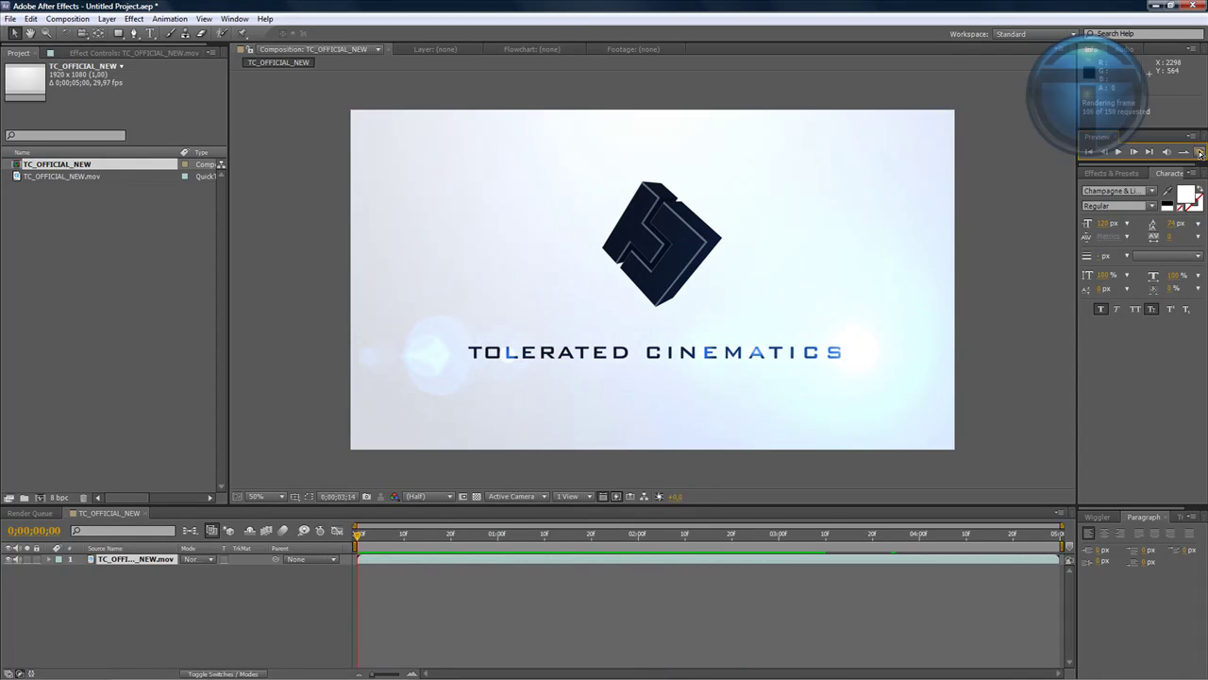
click(1119, 153)
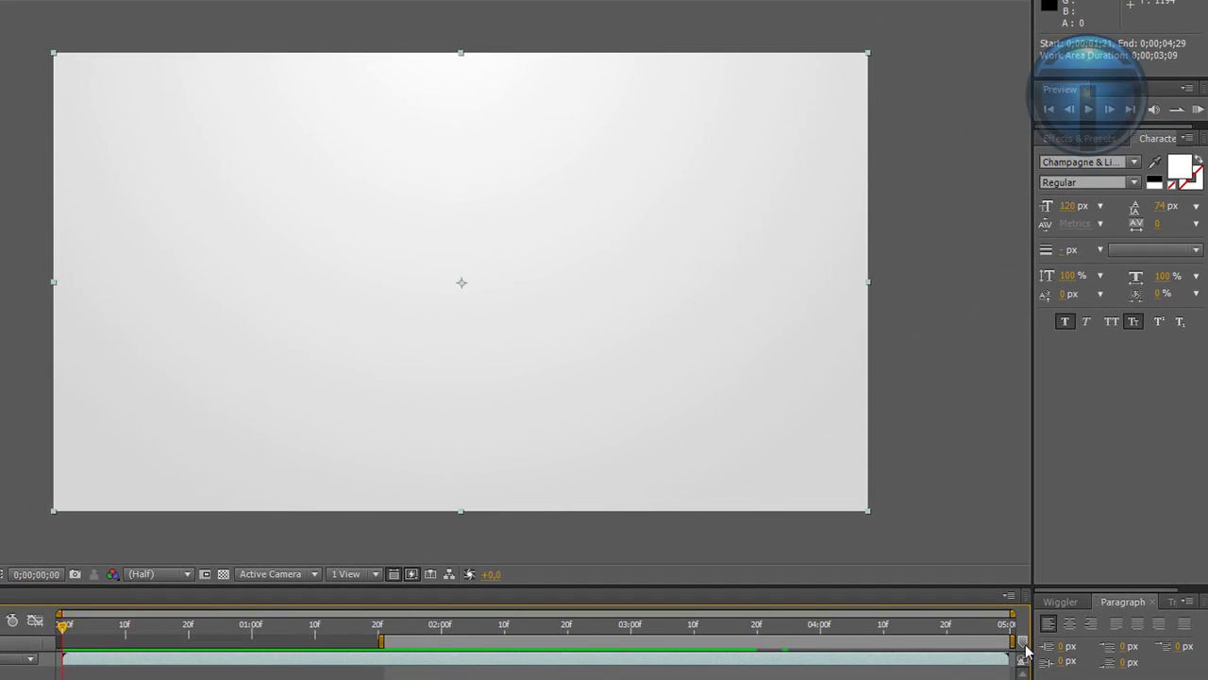
Step: Shorten the work area to end near 0;00;02;25 and preview just that range
drag(1012, 642, 607, 642)
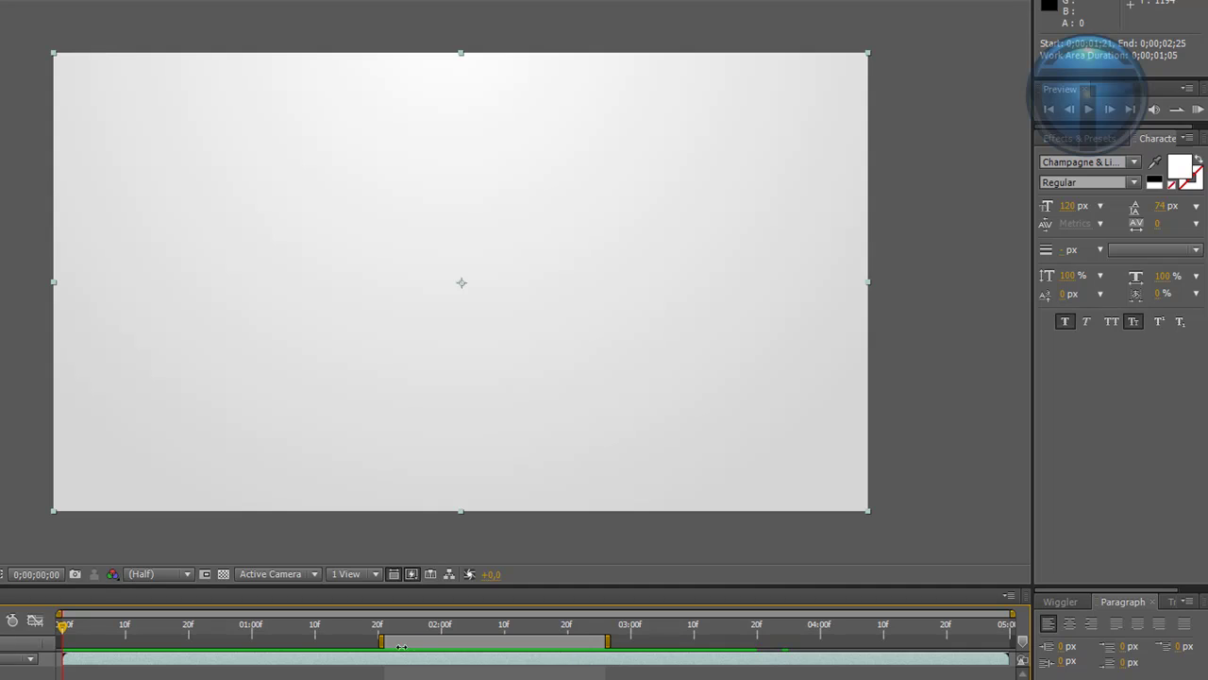
click(383, 627)
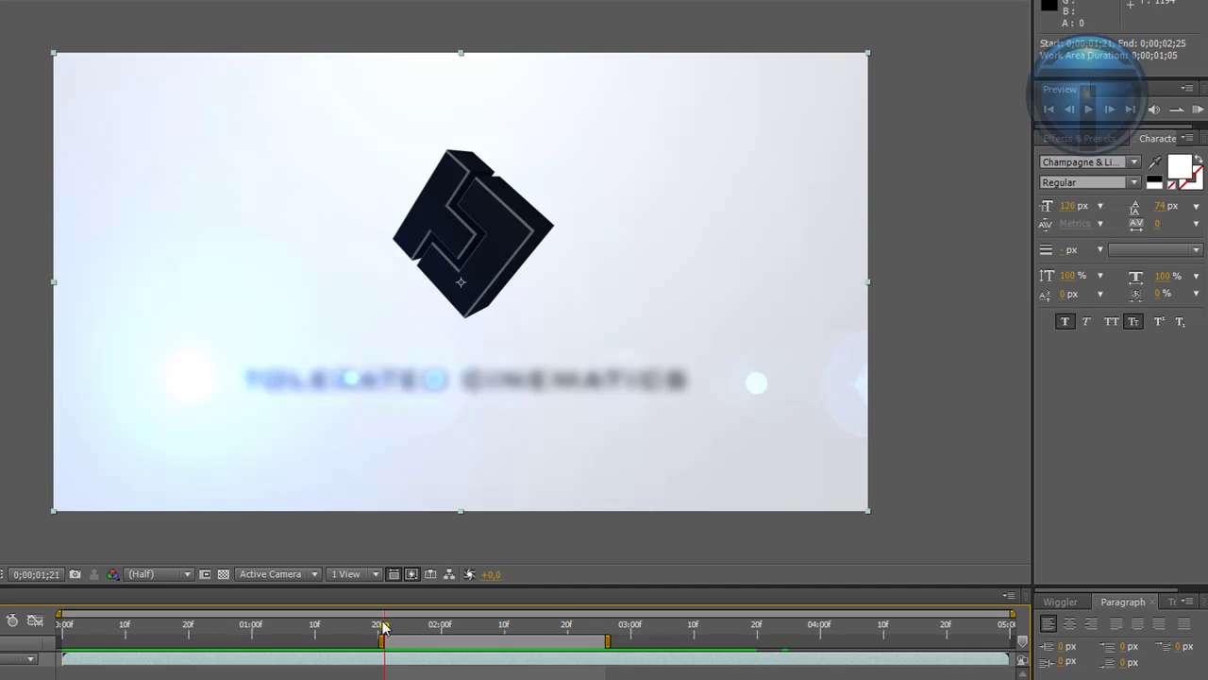
click(1199, 110)
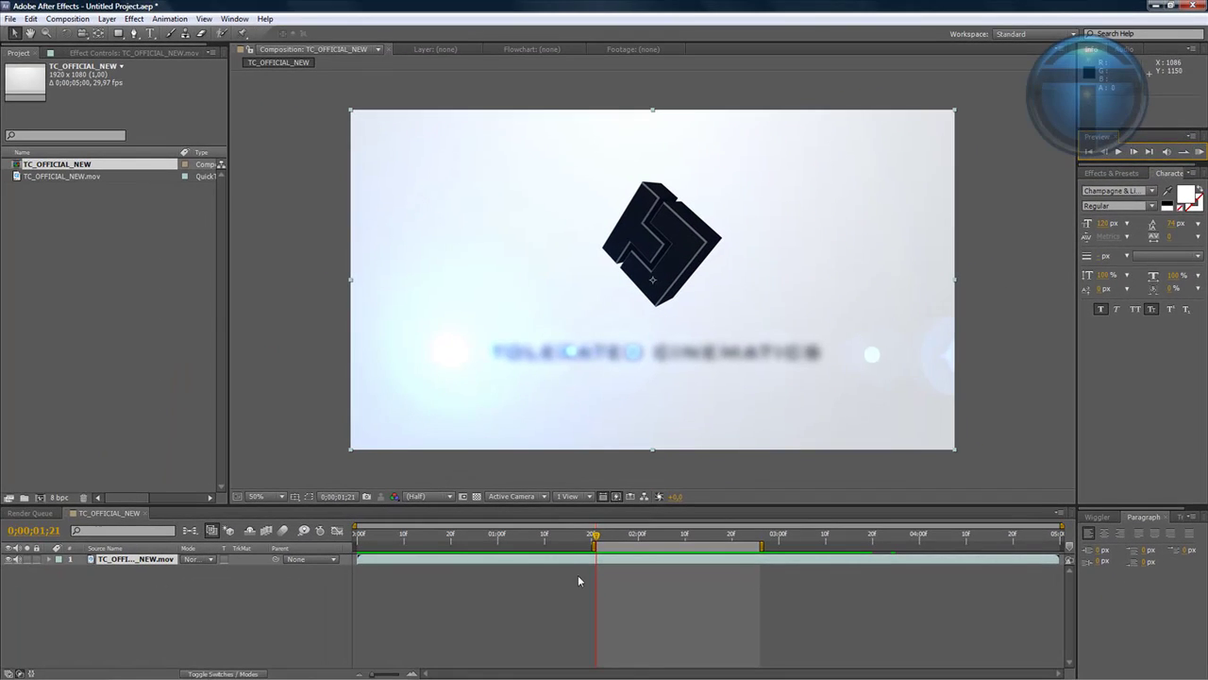
Step: Stretch the work area back to the first frame so it covers the whole comp, then select the footage layer
drag(593, 551, 359, 549)
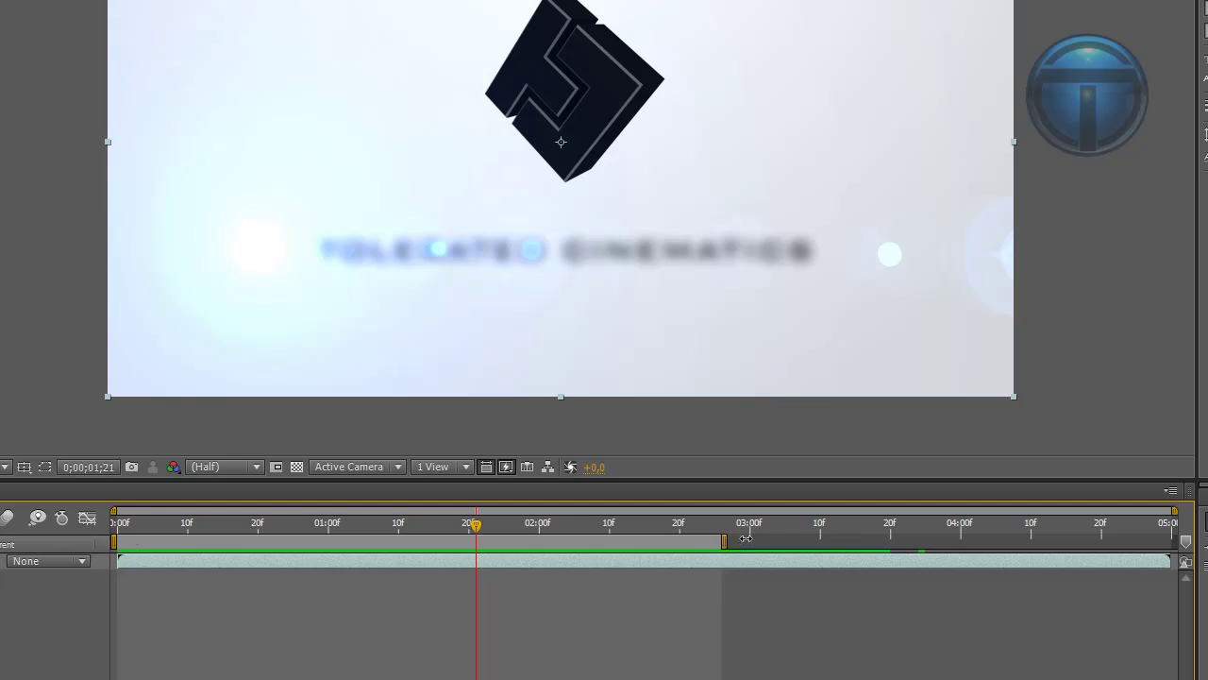
drag(746, 539, 1178, 532)
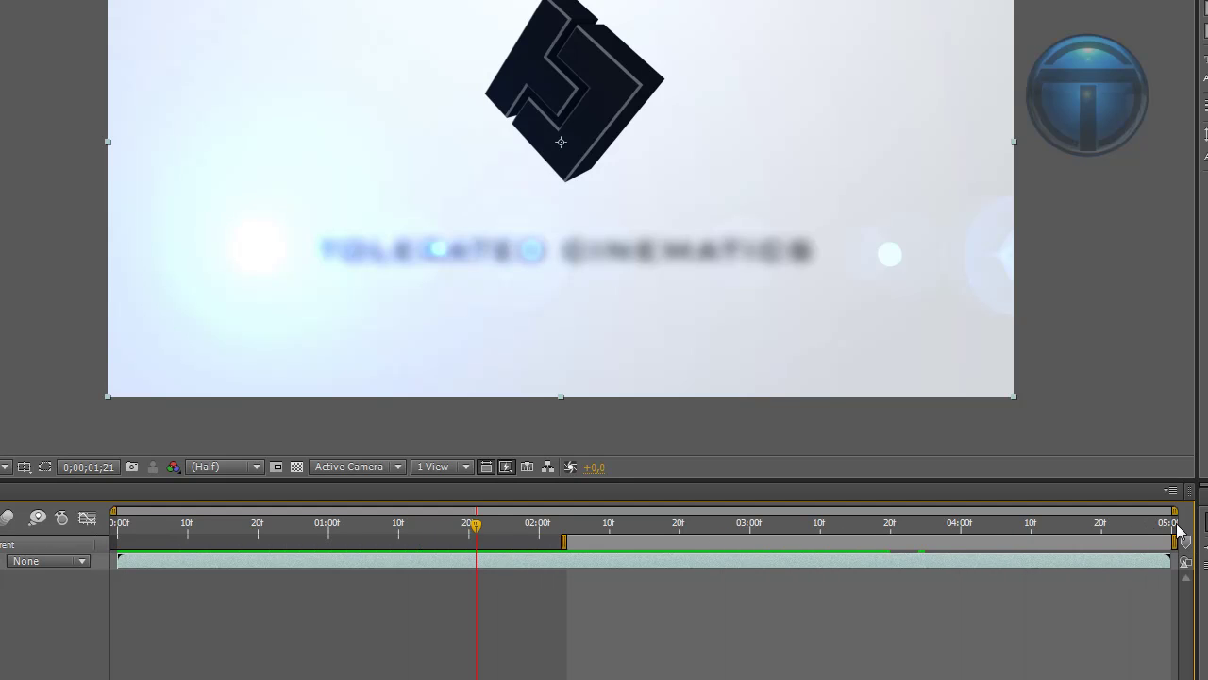
click(543, 617)
drag(564, 542, 112, 545)
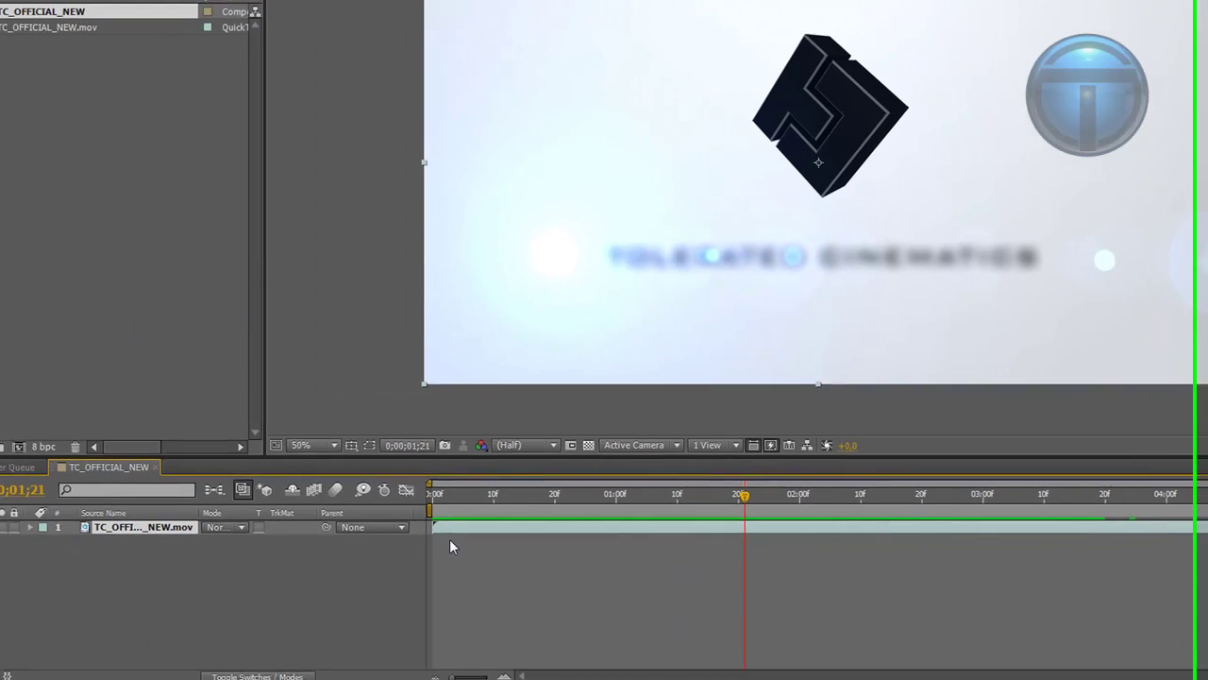
click(162, 523)
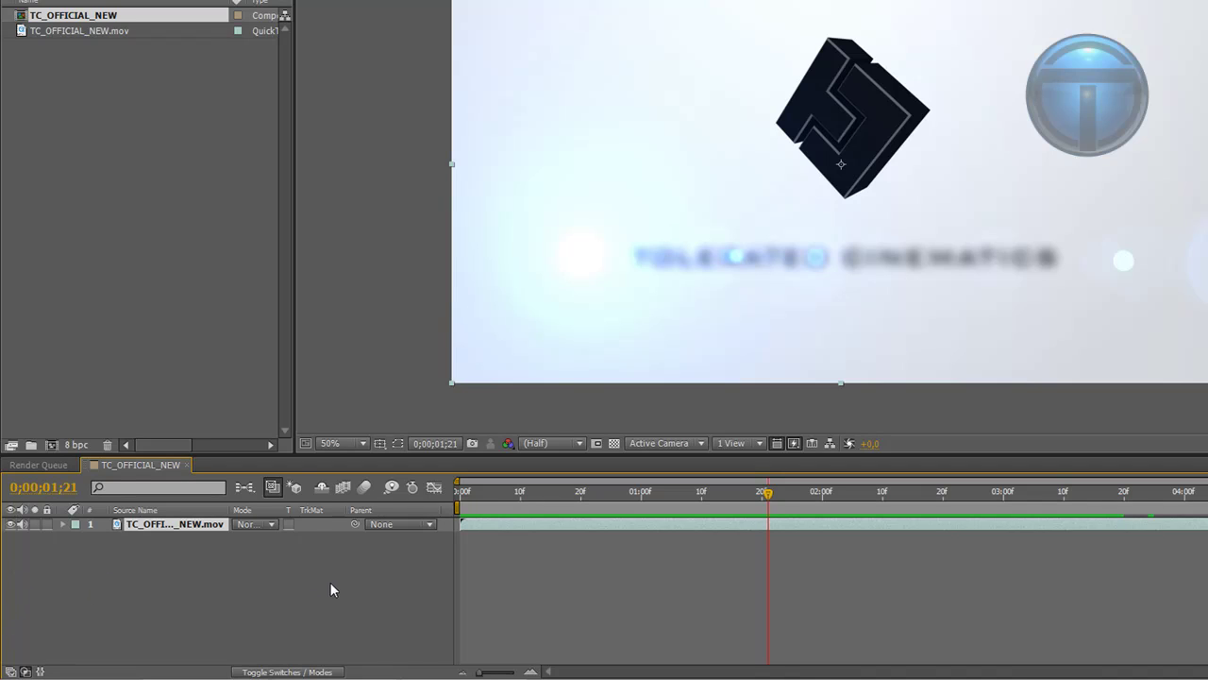
Step: Reveal the layer's audio waveform and scrub through the intro to the frame where the logo glows blue
key(l)
key(l)
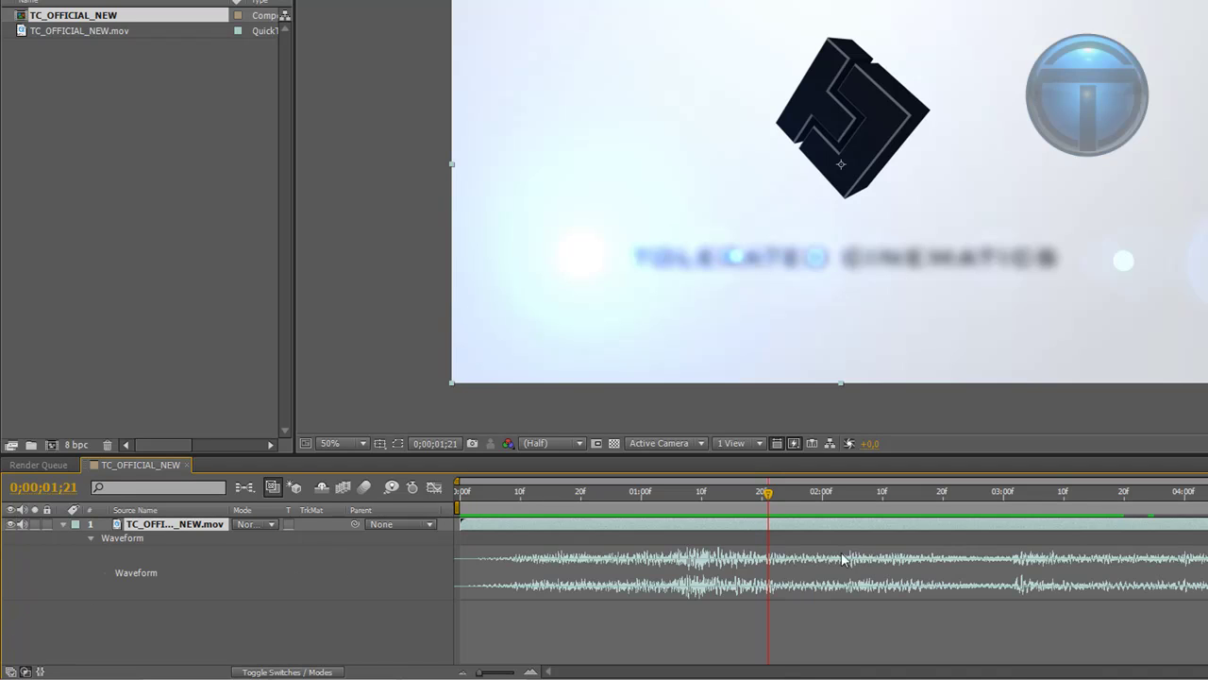
click(477, 499)
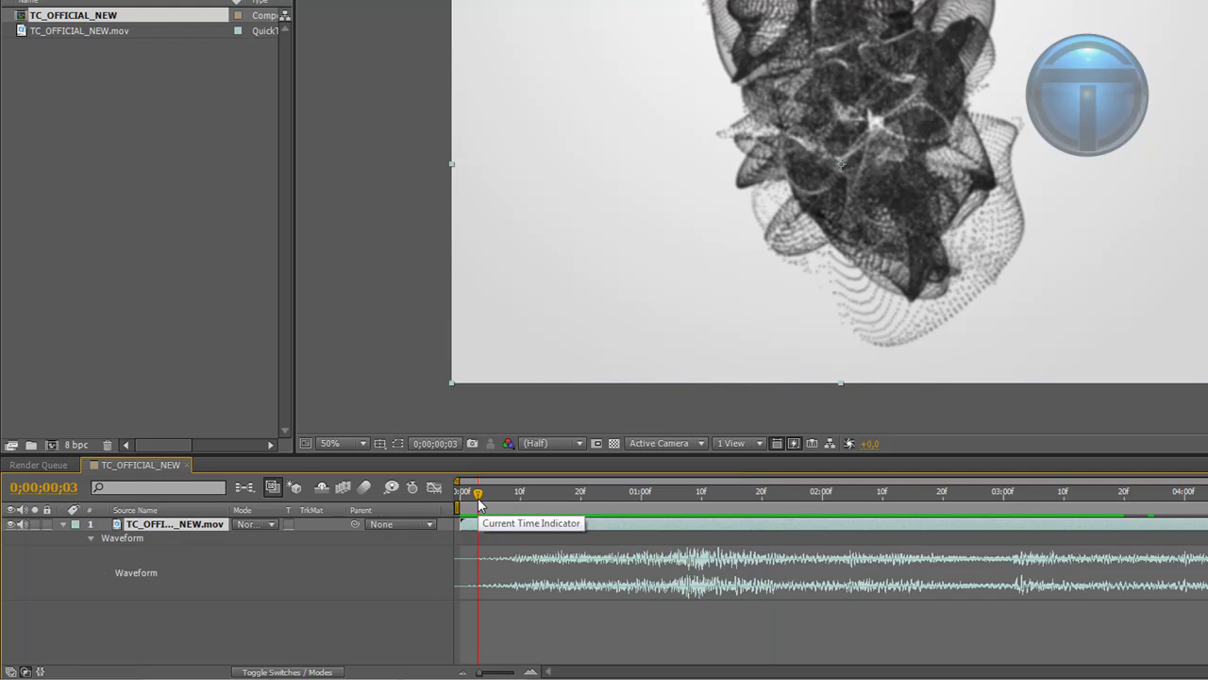
drag(479, 493, 632, 500)
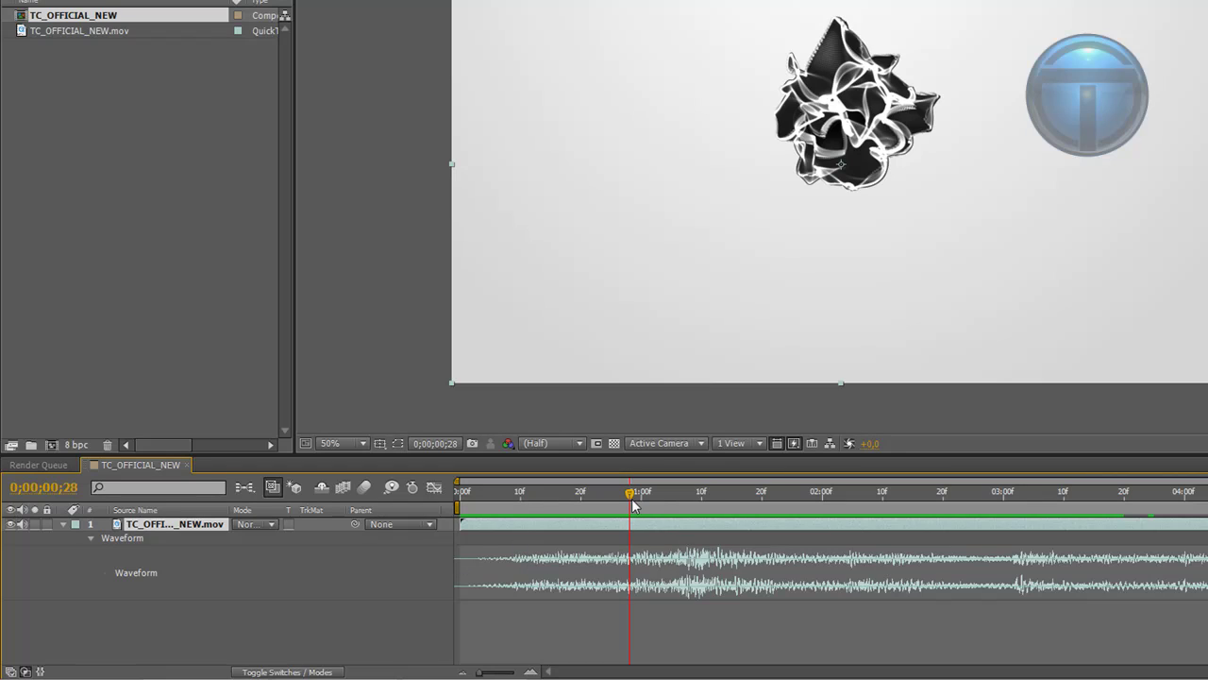
drag(632, 506, 1021, 517)
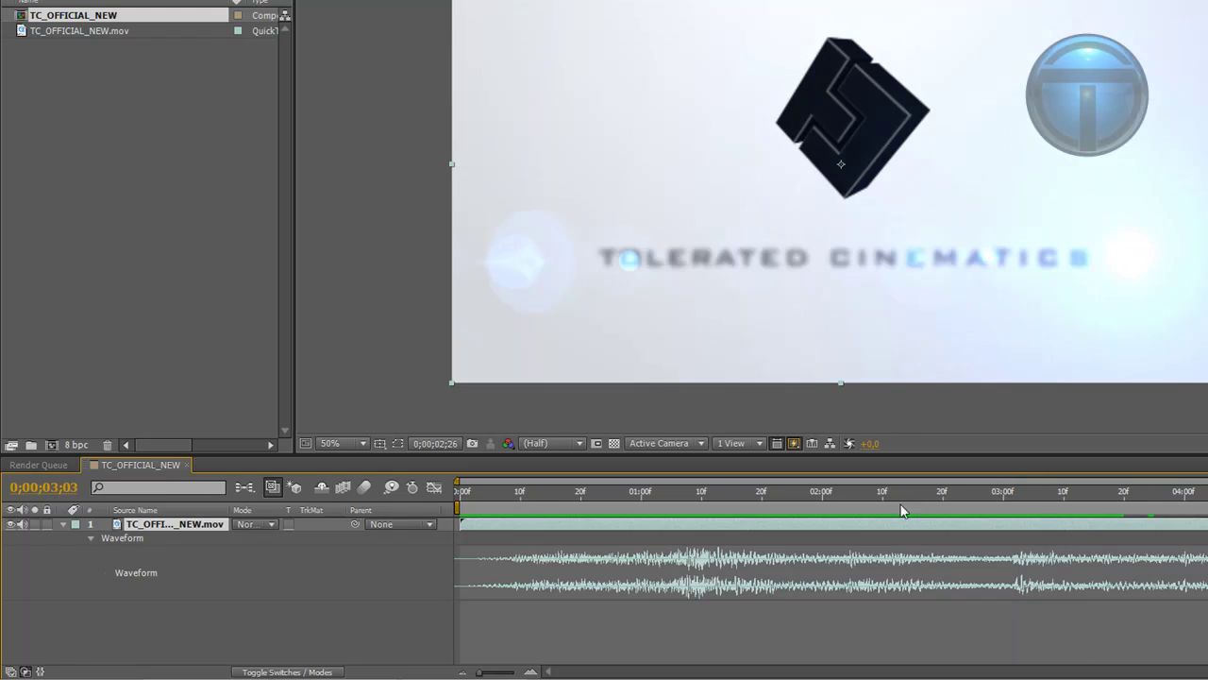
click(762, 500)
mouse_move(502, 674)
mouse_down()
mouse_move(514, 674)
mouse_move(479, 673)
mouse_up()
drag(740, 506, 699, 500)
Step: Scrub back and forth around the glowing logo, then collapse the TC_OFFICIAL_NEW.mov waveform rows
right_click(699, 511)
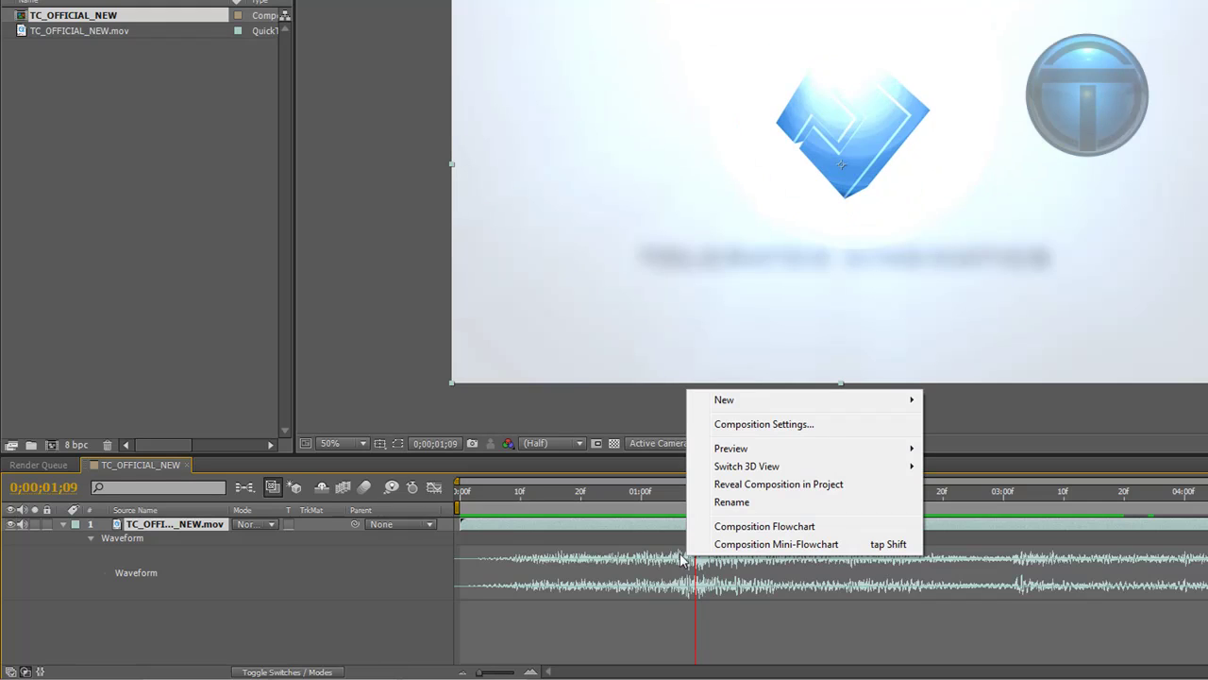
click(606, 562)
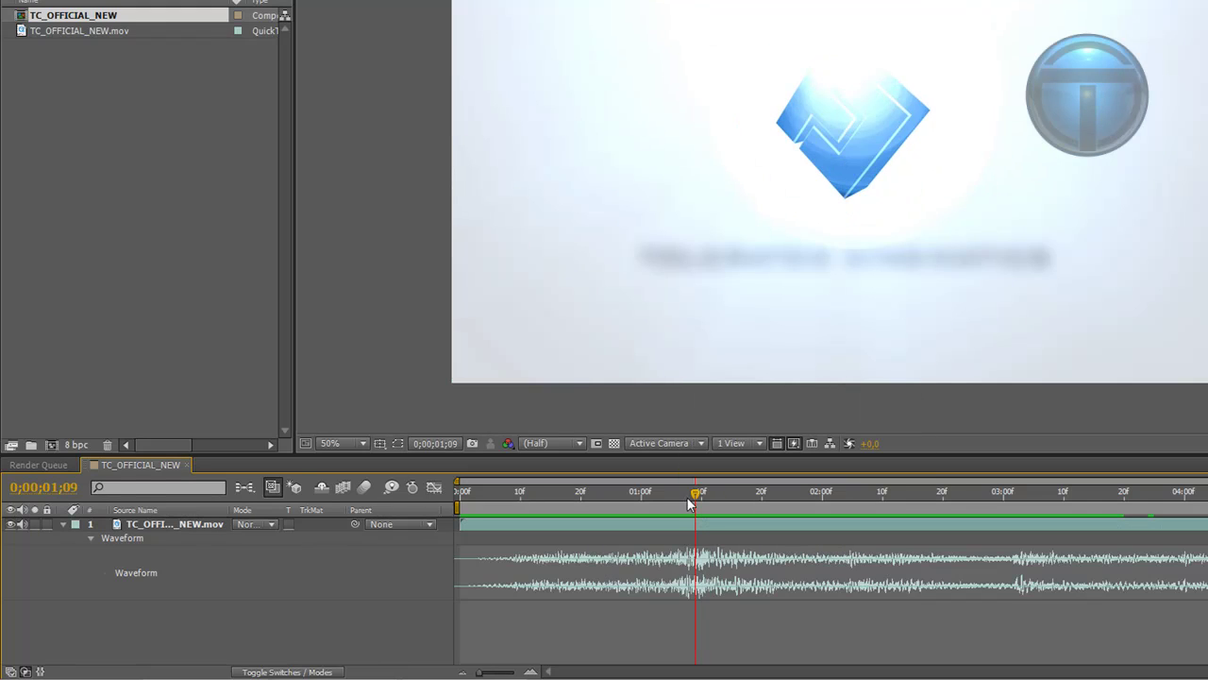
drag(695, 498, 452, 508)
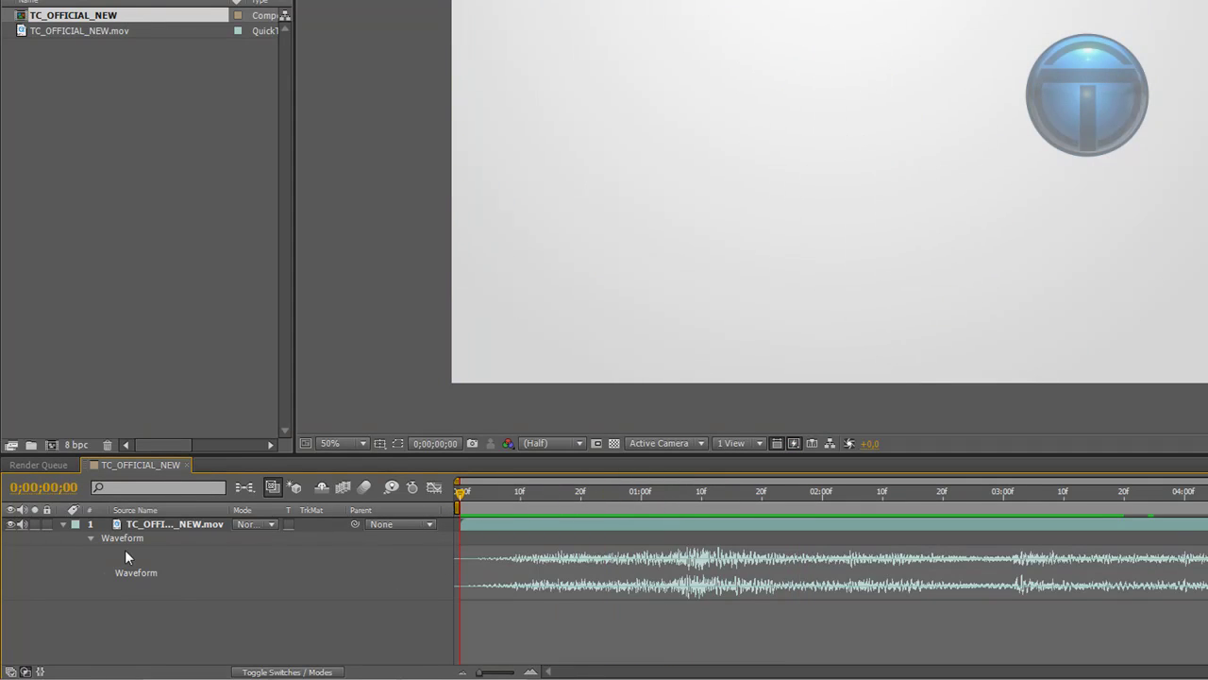
click(64, 525)
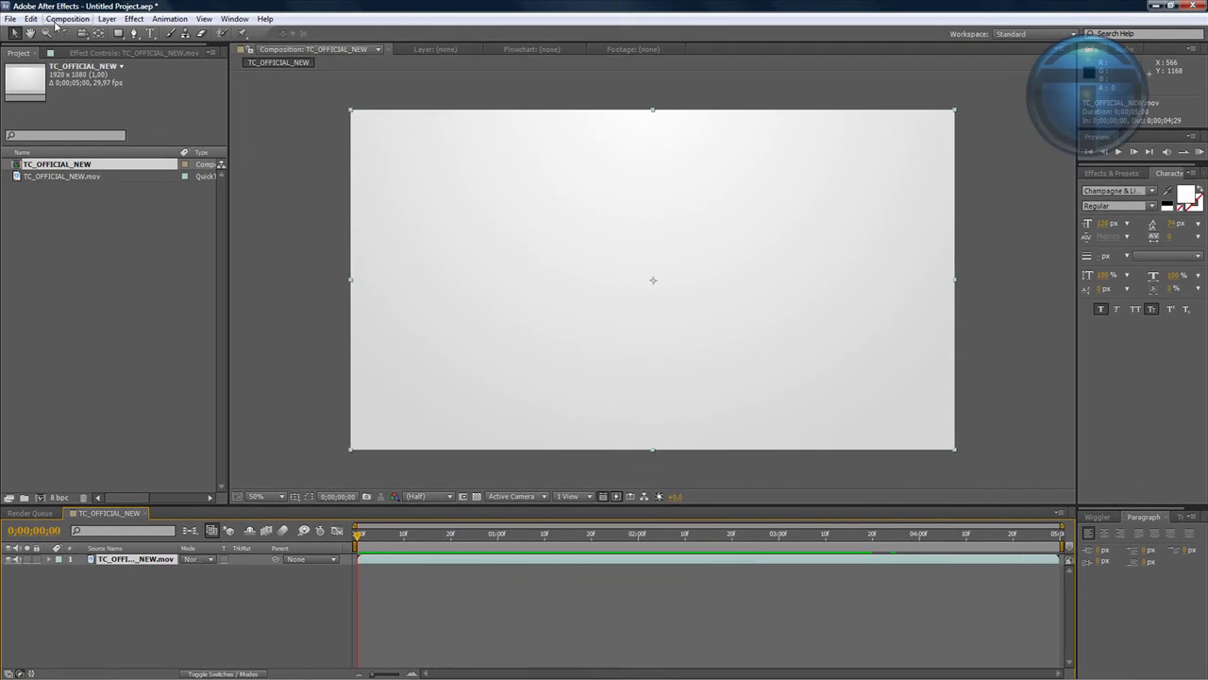
Step: Add TC_OFFICIAL_NEW to the Render Queue and bring up its Output Module settings
click(59, 20)
click(138, 187)
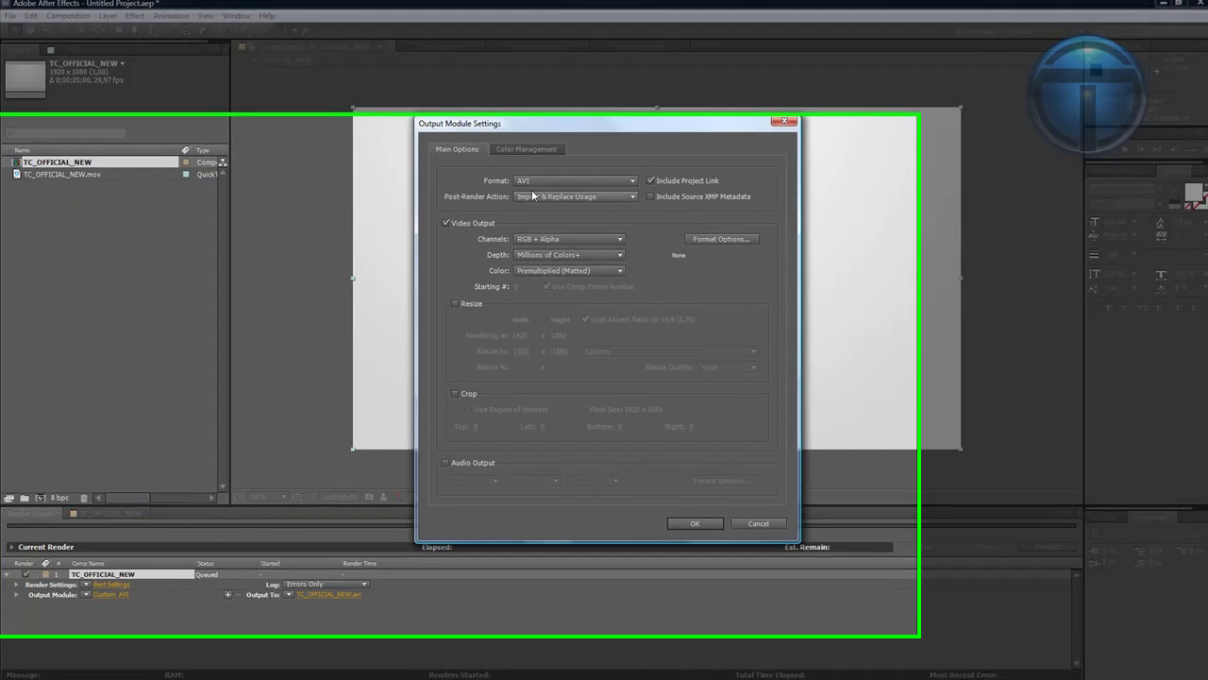
click(566, 182)
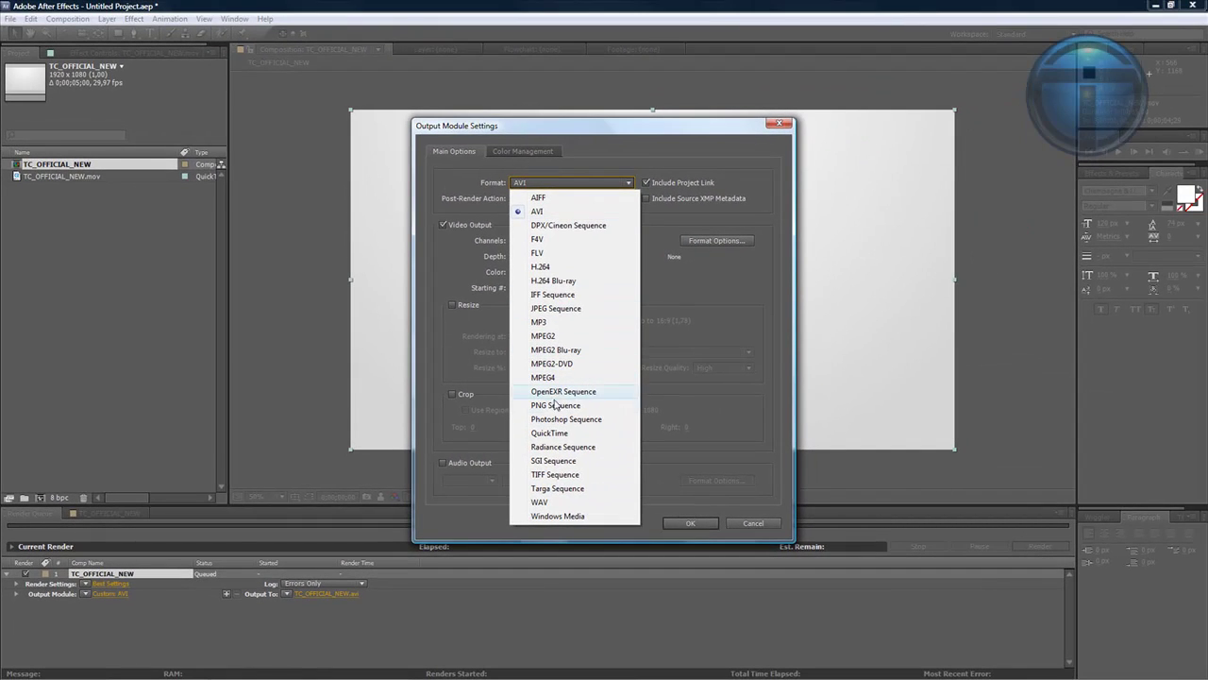
Step: Set the output format to QuickTime with the H.264 video codec
click(551, 432)
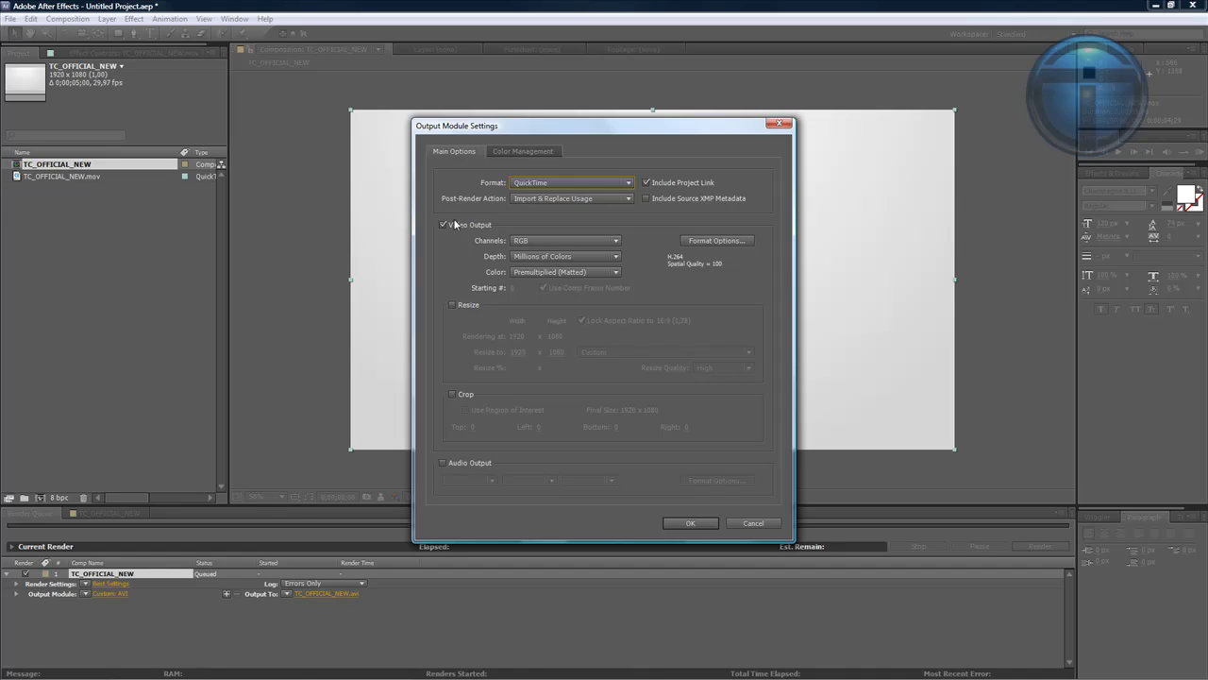
click(720, 239)
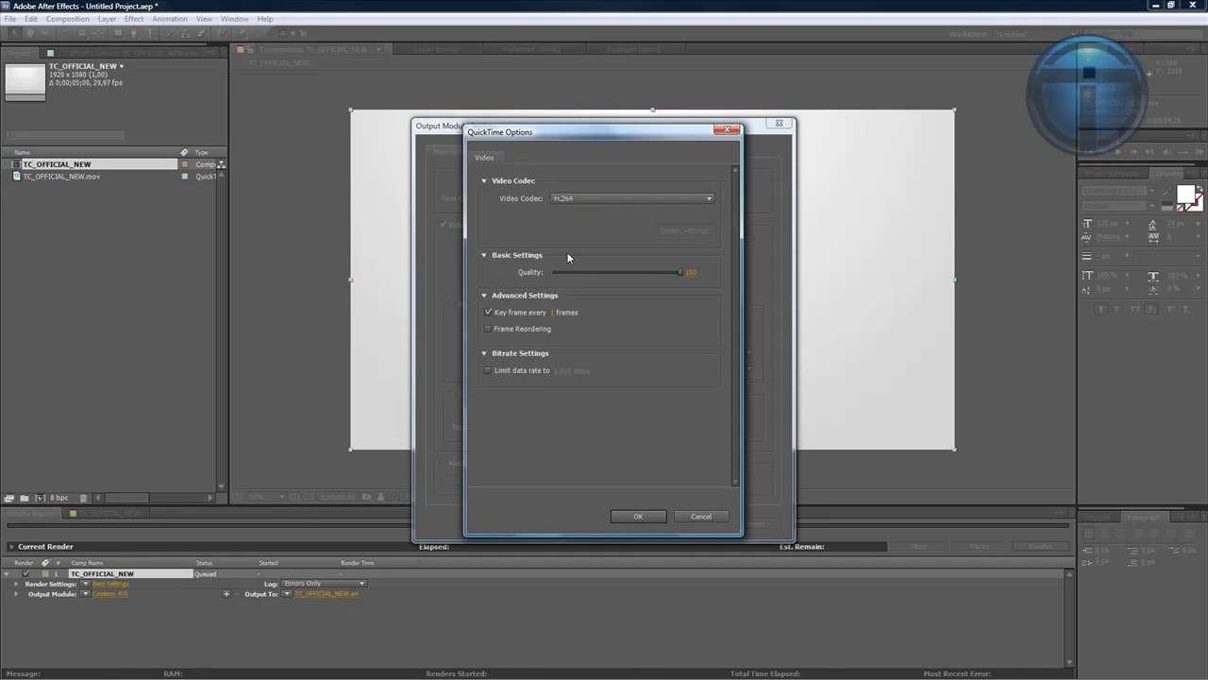
click(605, 195)
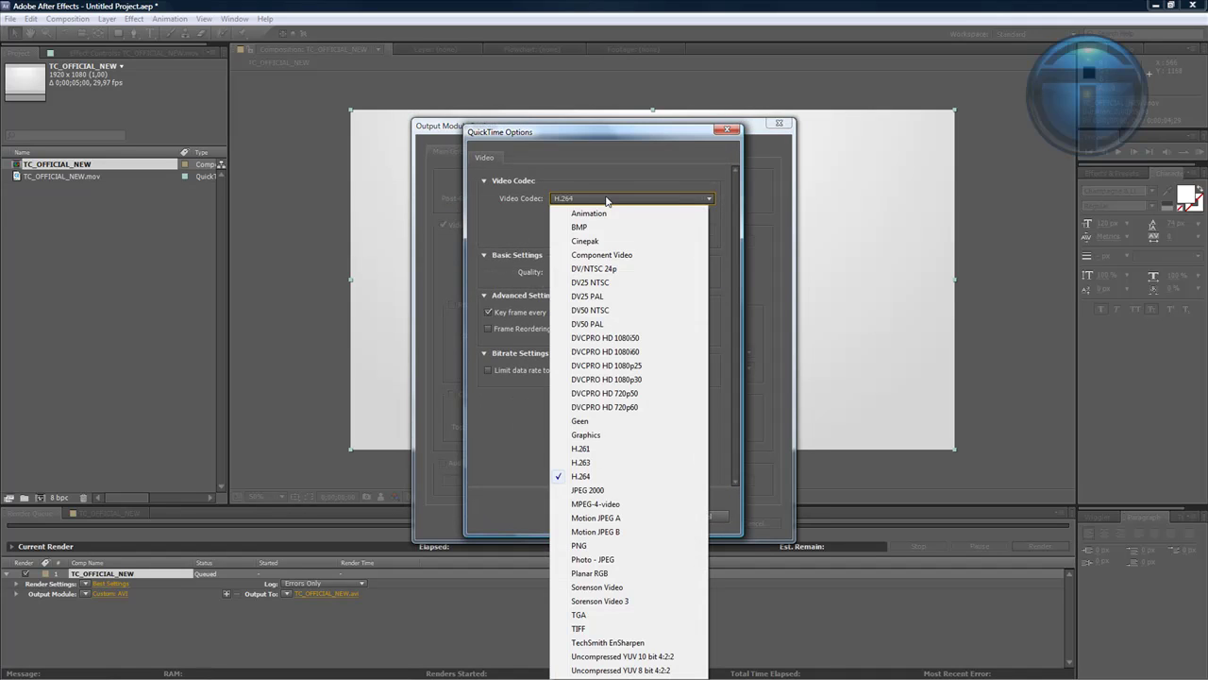
click(571, 197)
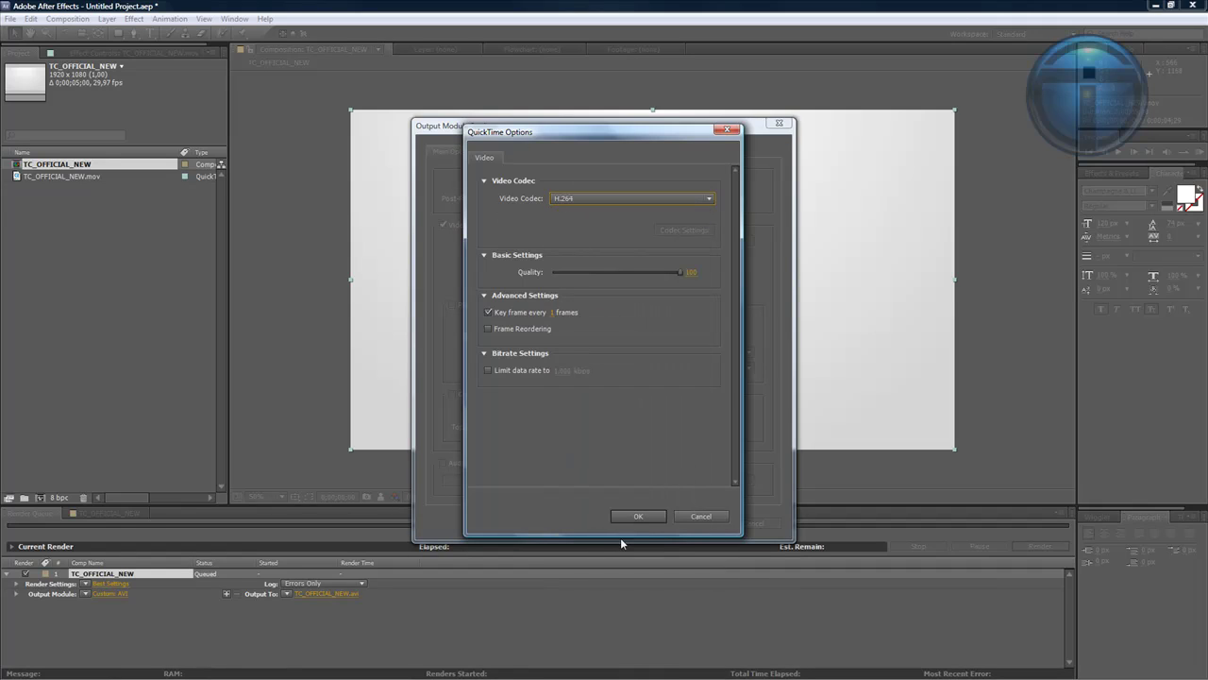
click(637, 517)
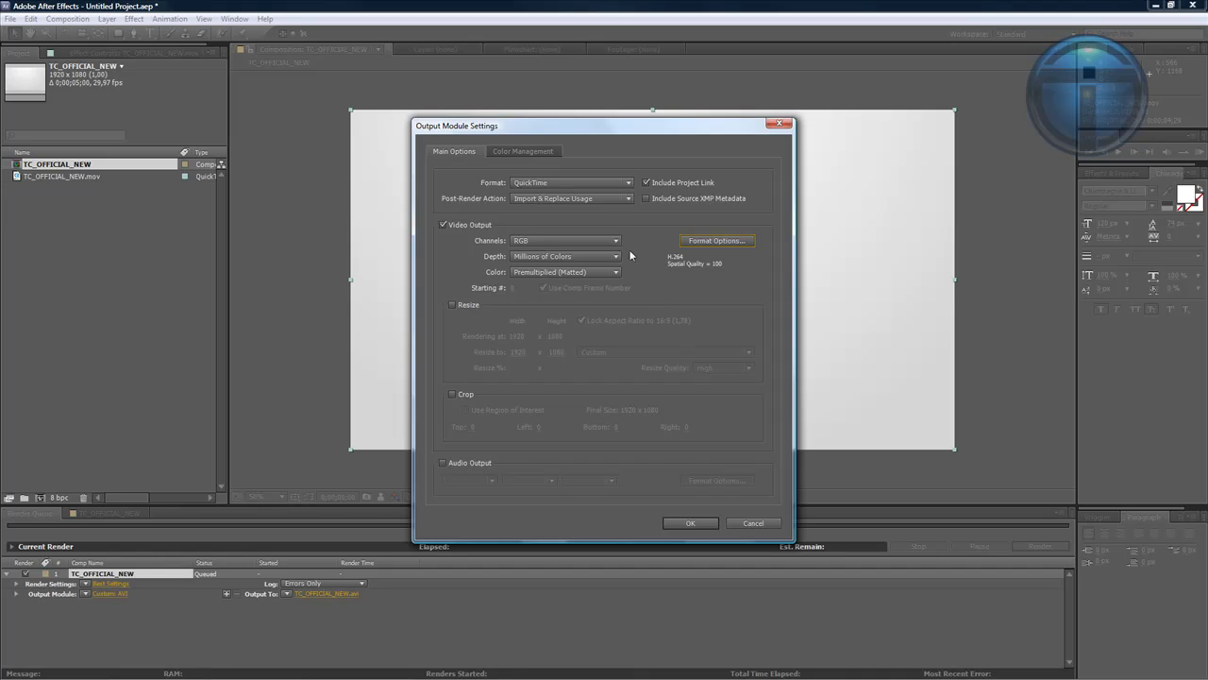
Step: Enable audio output in Stereo at a 48,000 kHz sample rate
click(442, 464)
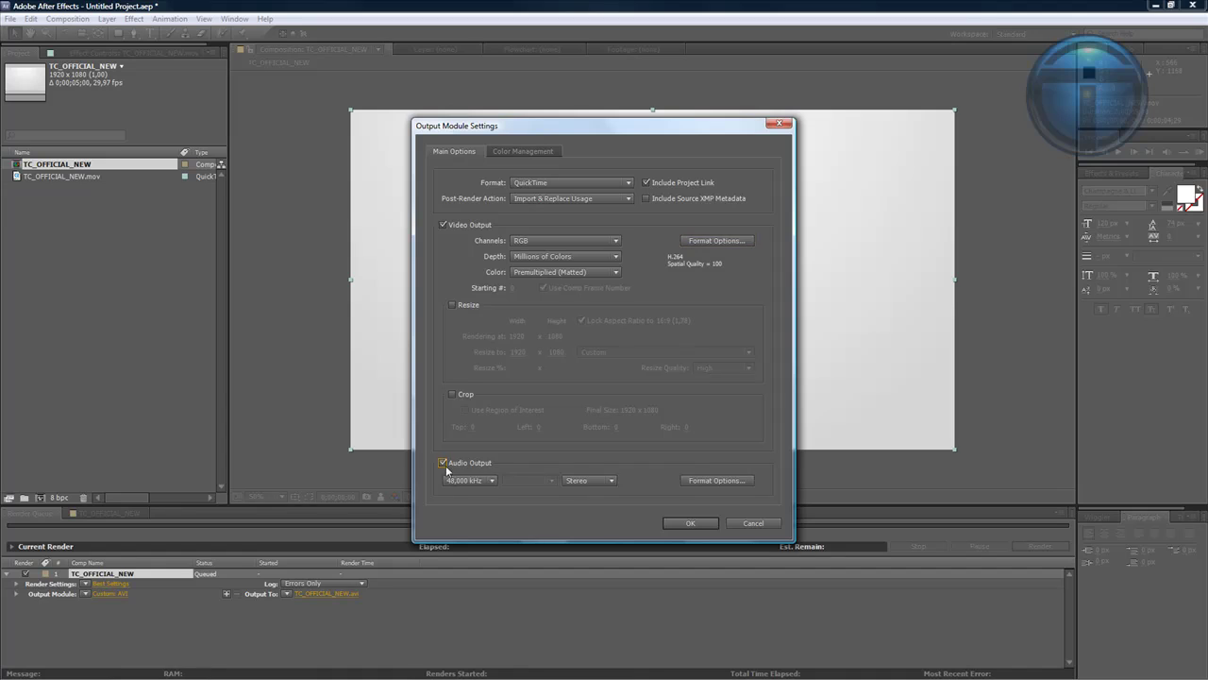
click(611, 482)
click(611, 511)
click(489, 480)
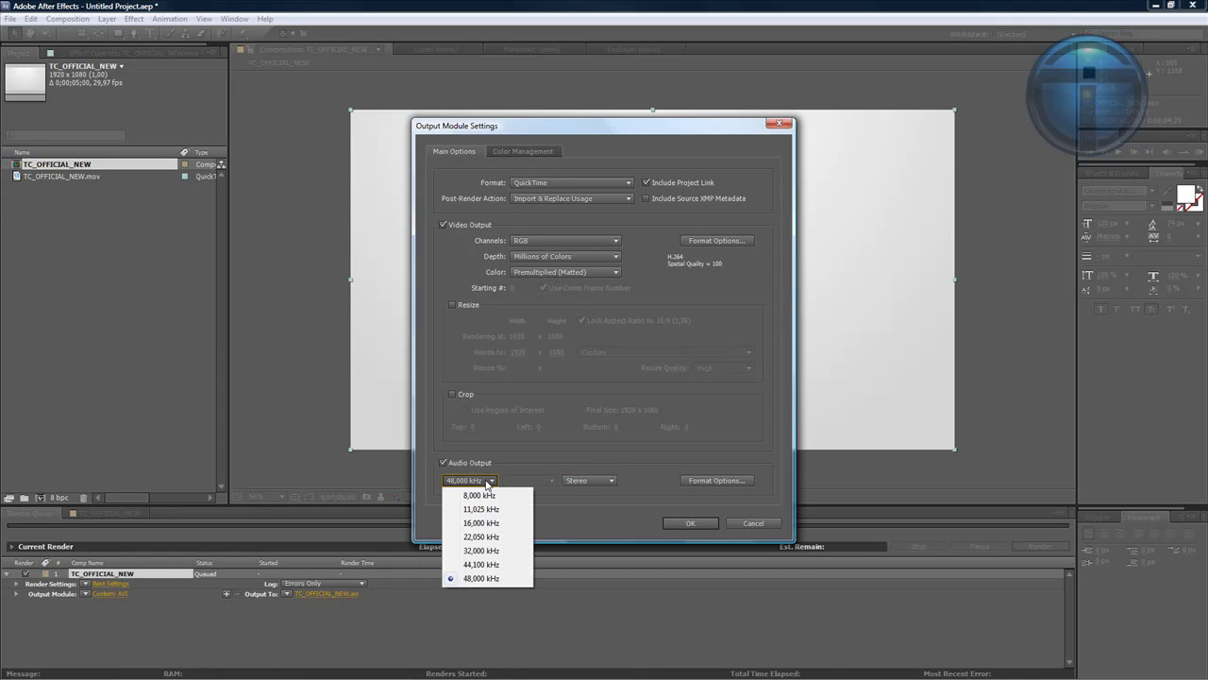
click(485, 575)
click(487, 481)
click(472, 564)
click(474, 483)
click(482, 565)
click(478, 478)
click(474, 575)
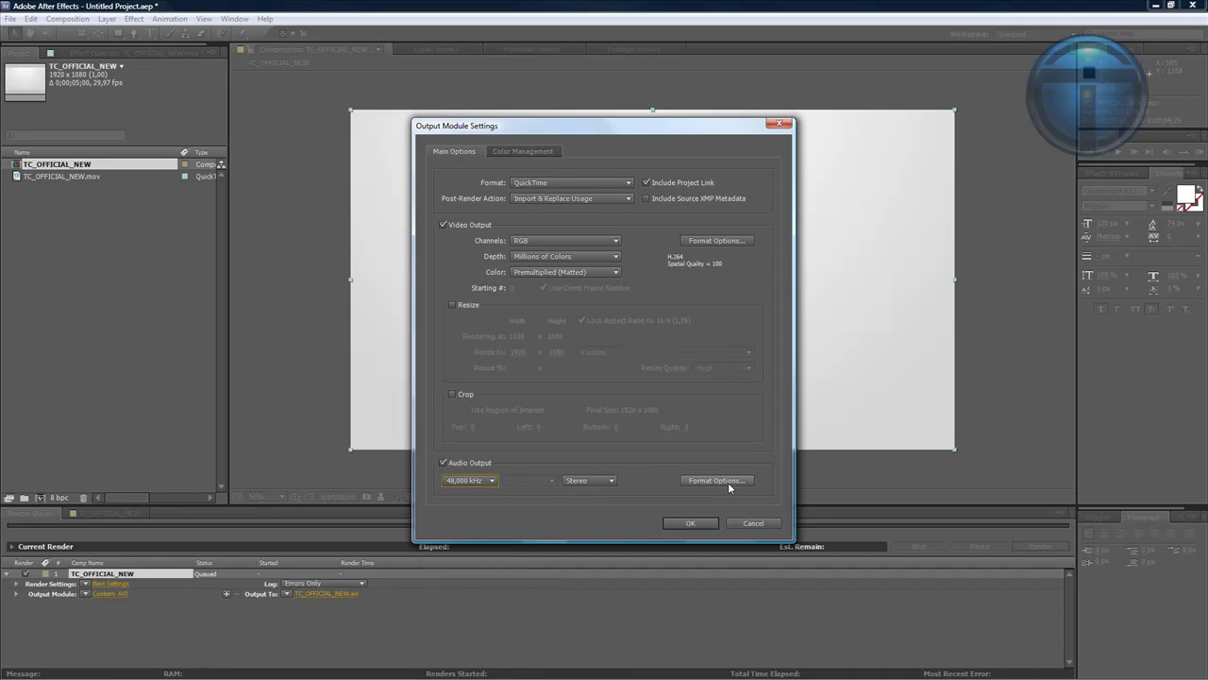
Step: Confirm the output module and save TC_OFFICIAL_NEW.mov into the Video's folder
click(688, 524)
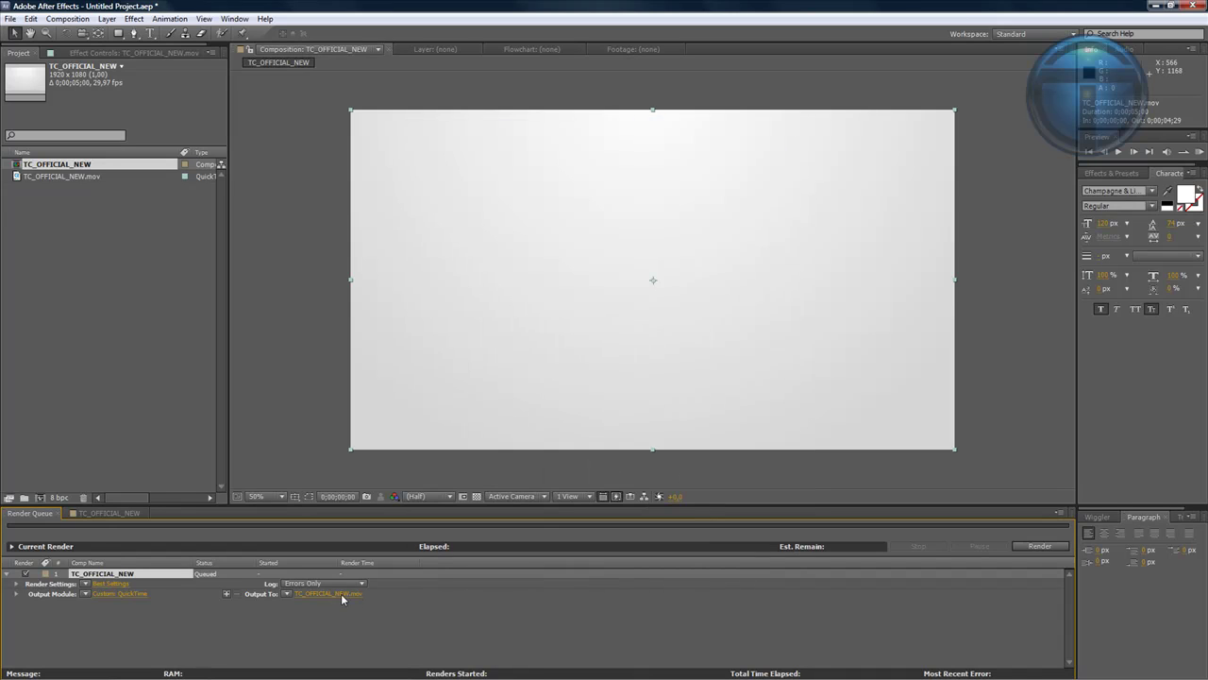
click(340, 594)
click(151, 54)
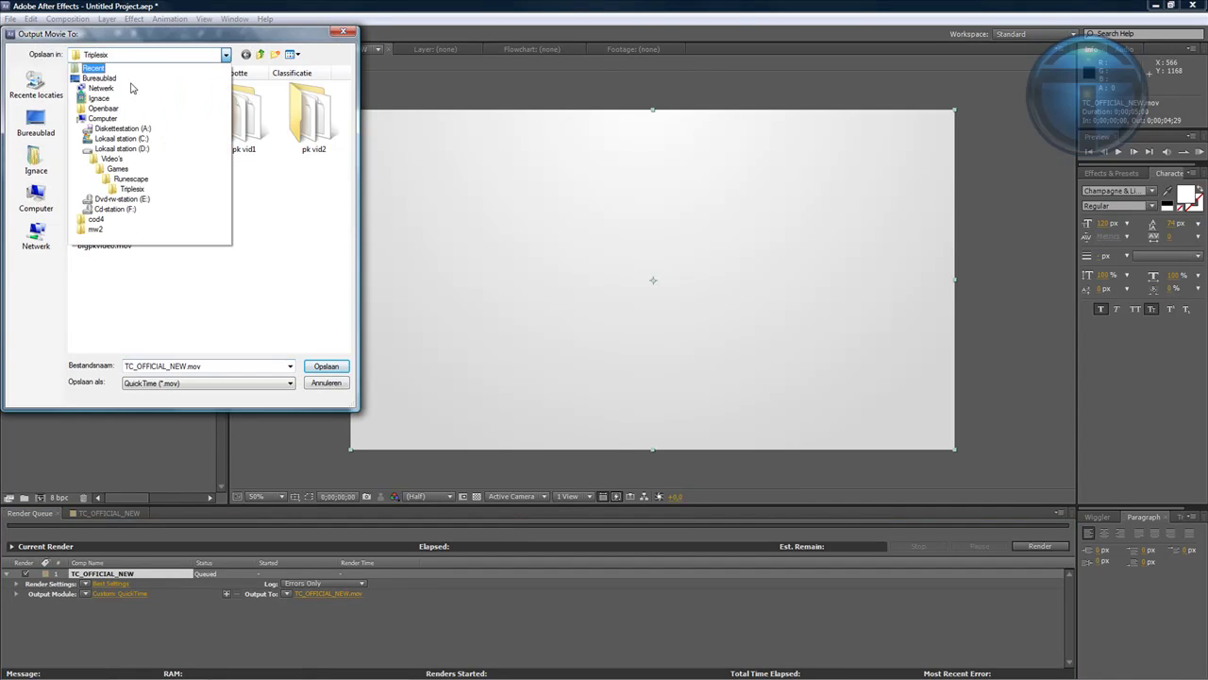
click(158, 170)
click(214, 368)
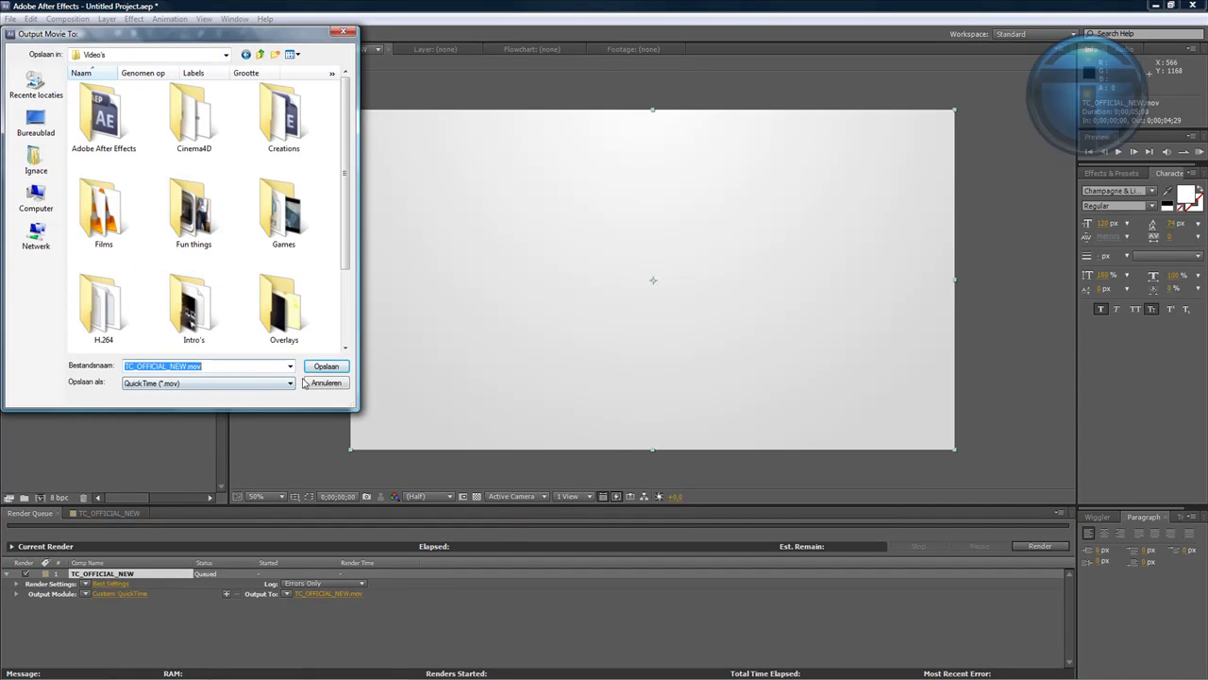
click(327, 369)
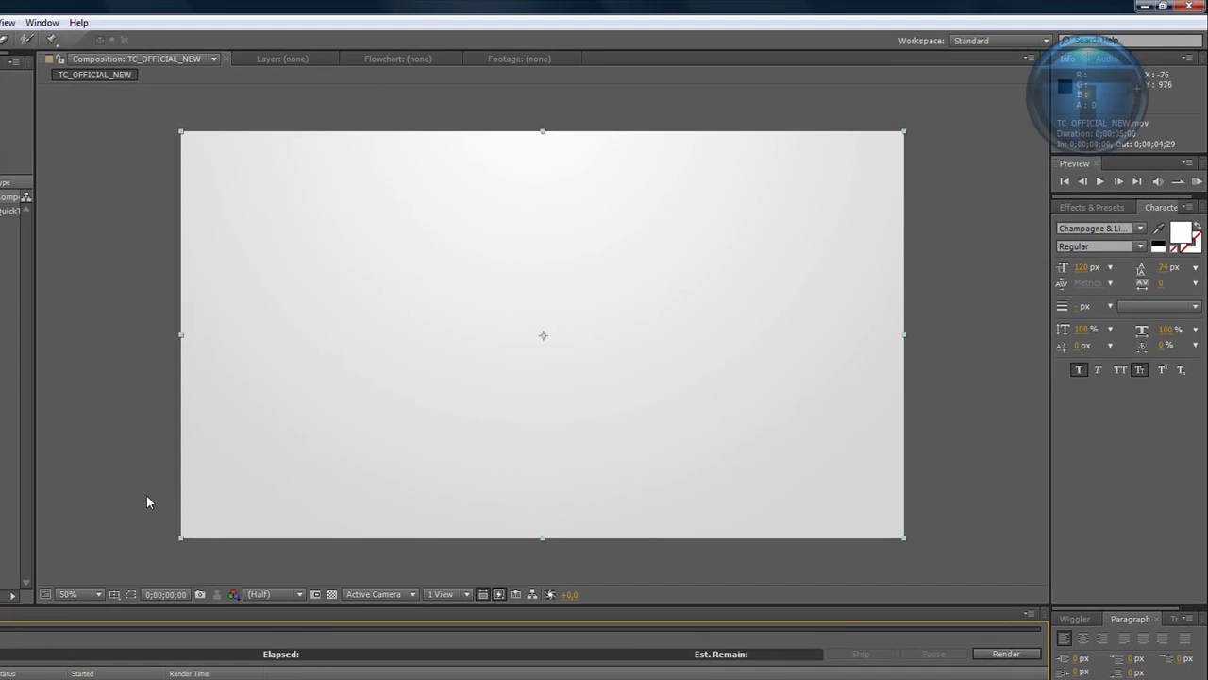
Step: Bring the TC_OFFICIAL_NEW timeline back in place of the Render Queue and activate the Preview controls
click(109, 462)
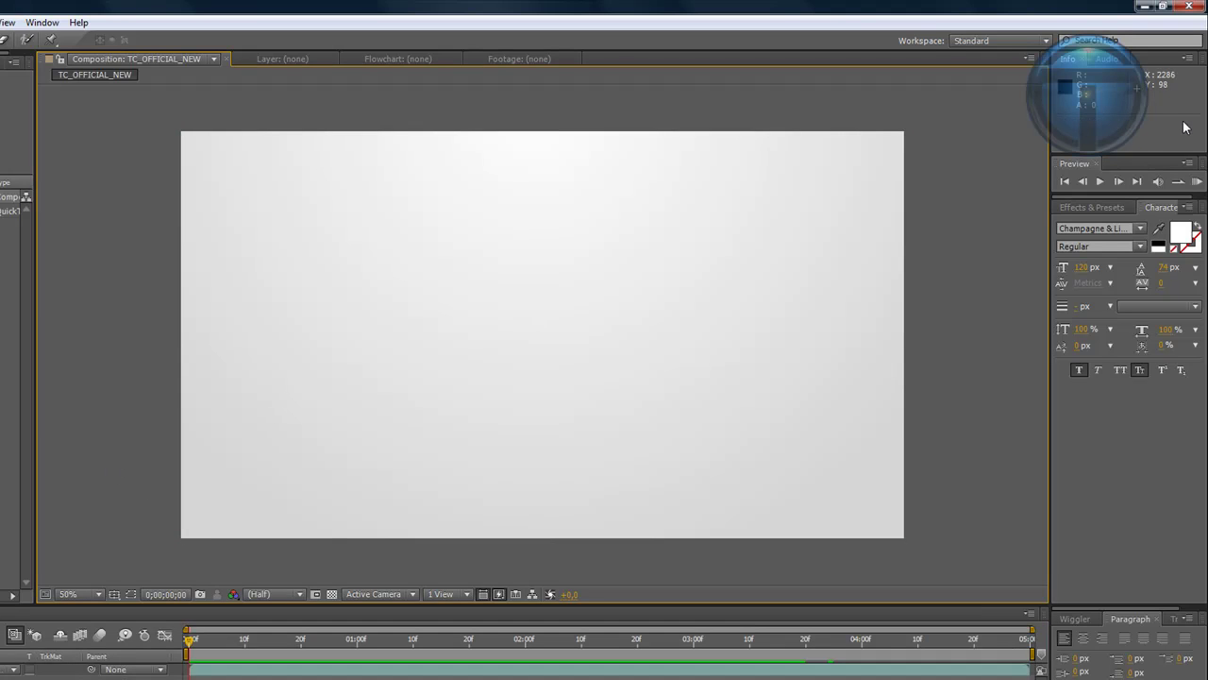
click(1065, 181)
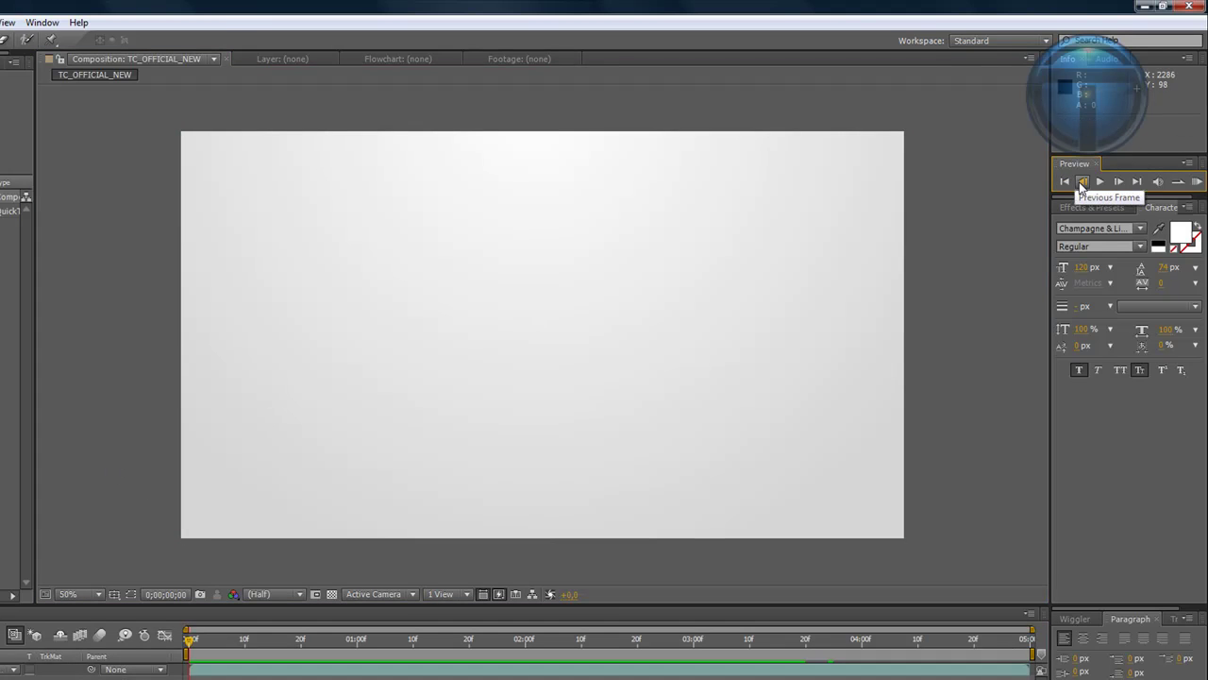